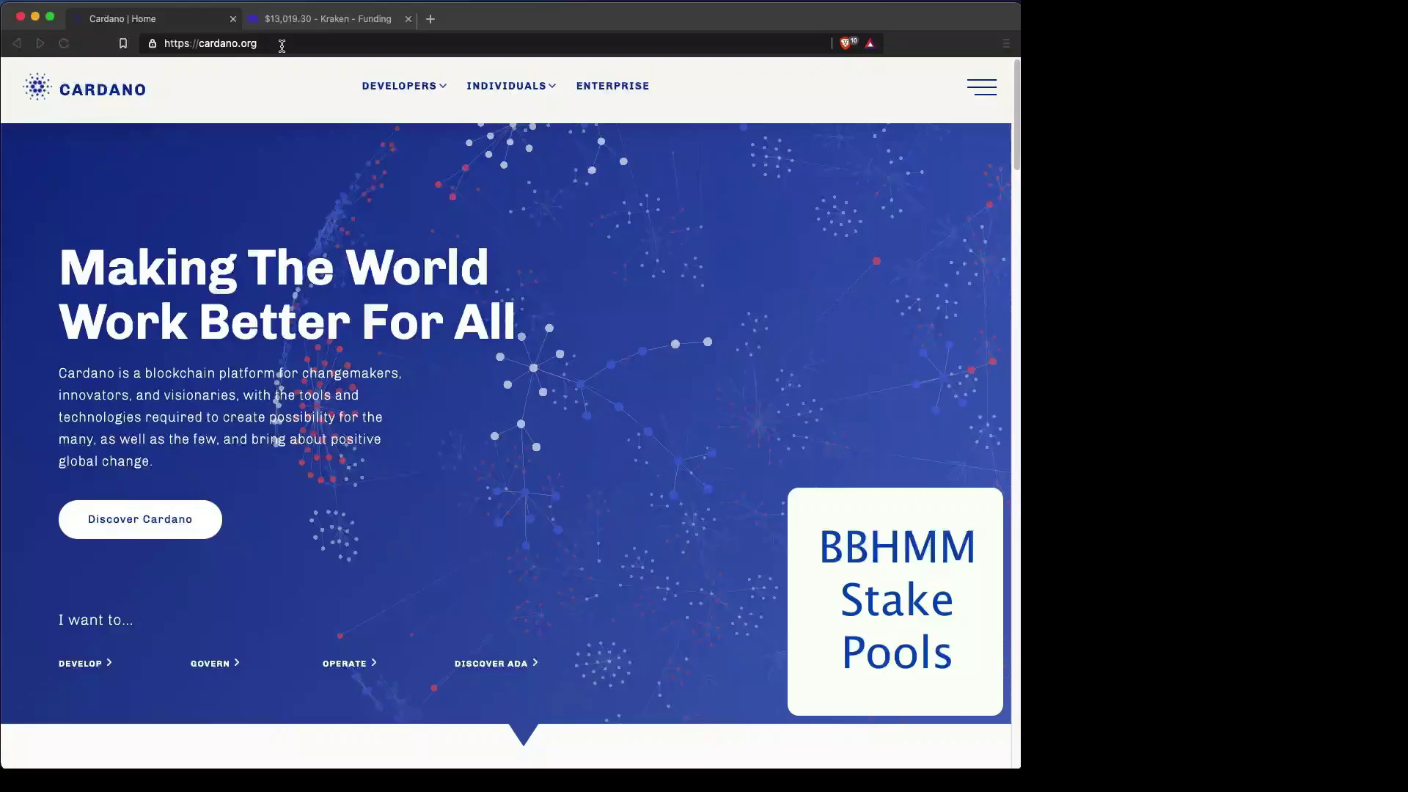
Select the cardano.org address, then open the Individuals menu listing the Daedalus and Yoroi wallets.
{"action": "left_click", "coordinate": [281, 46]}
{"action": "left_click_drag", "start_coordinate": [264, 44], "coordinate": [165, 38]}
{"action": "left_click", "coordinate": [168, 60]}
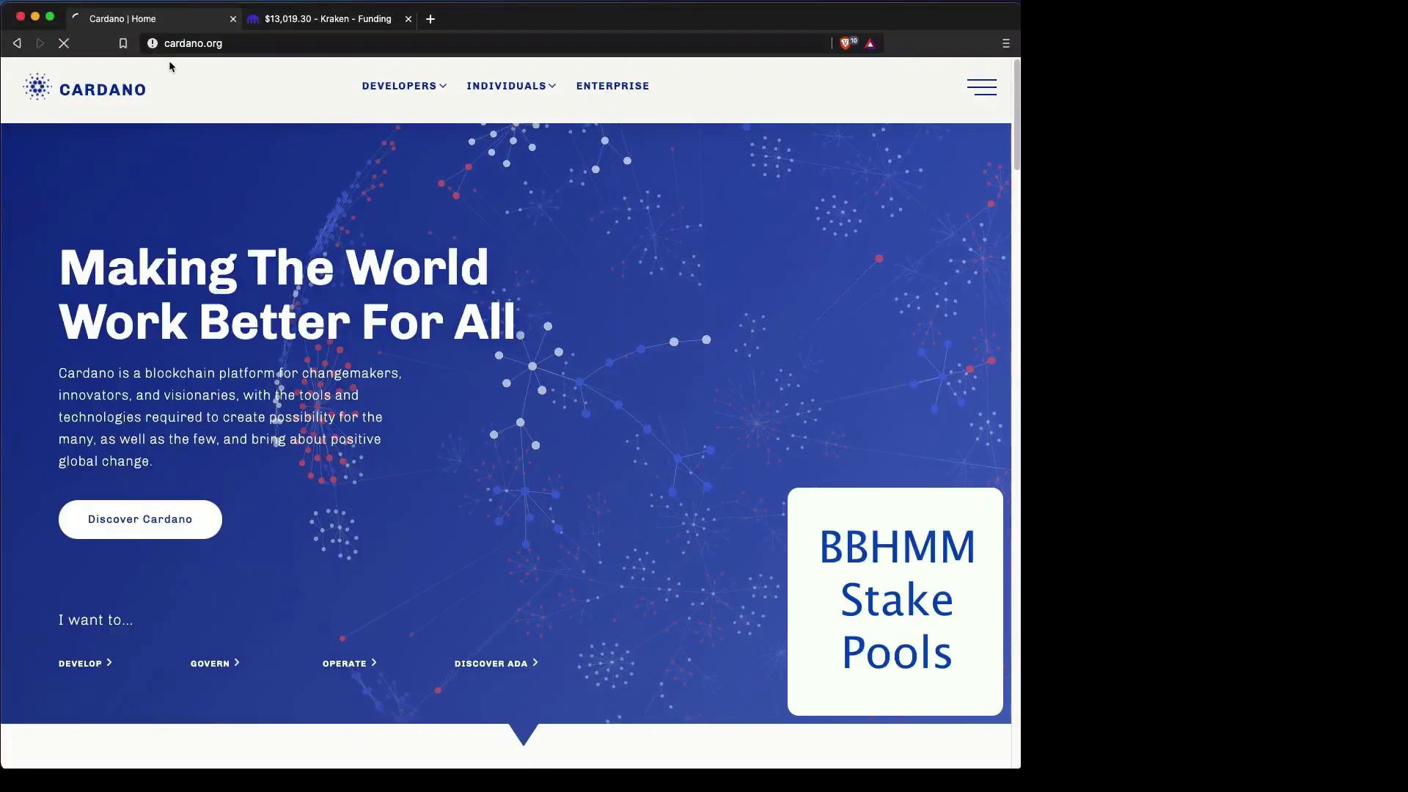
{"action": "left_click", "coordinate": [529, 94]}
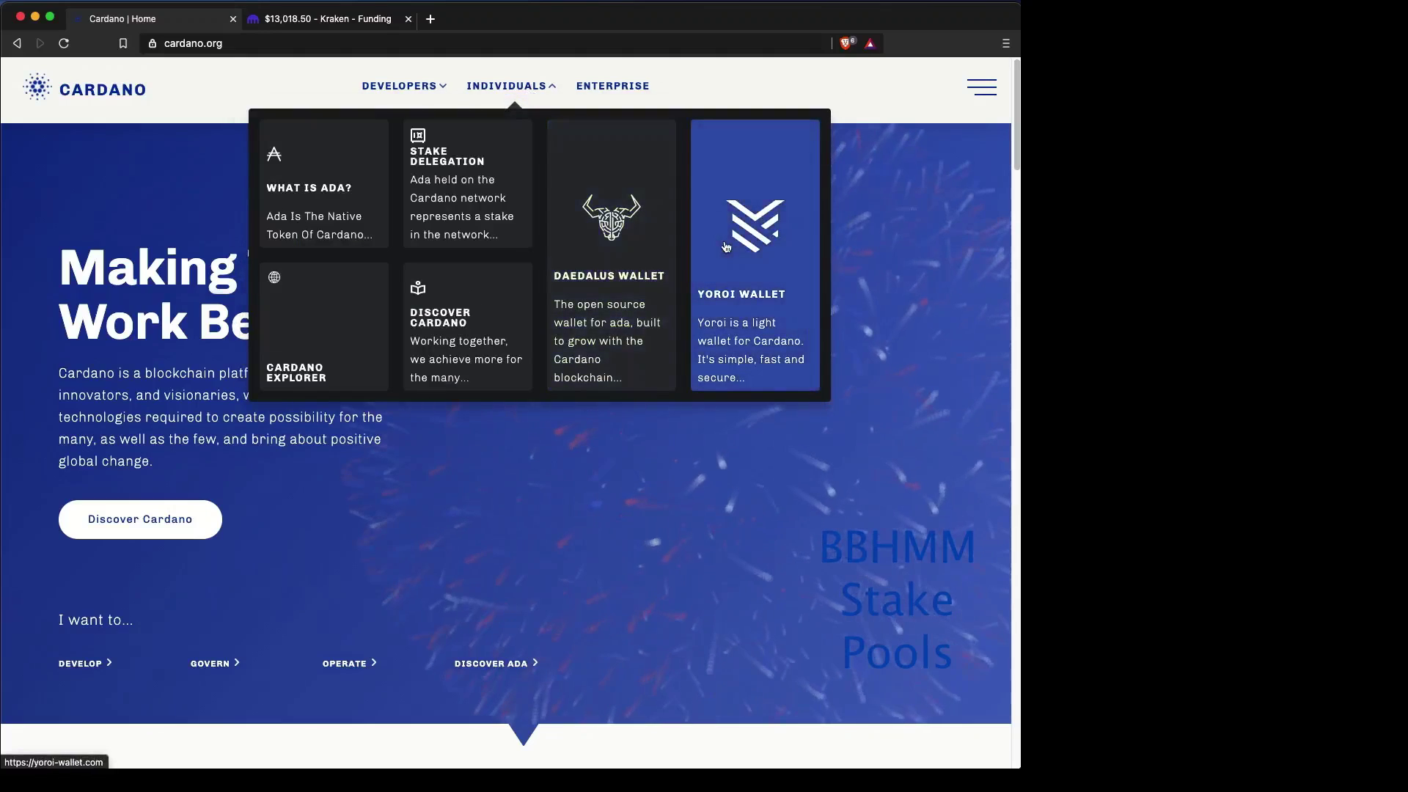
Open yoroi-wallet.com from the Yoroi Wallet card and choose the Chrome download option.
{"action": "left_click", "coordinate": [705, 266]}
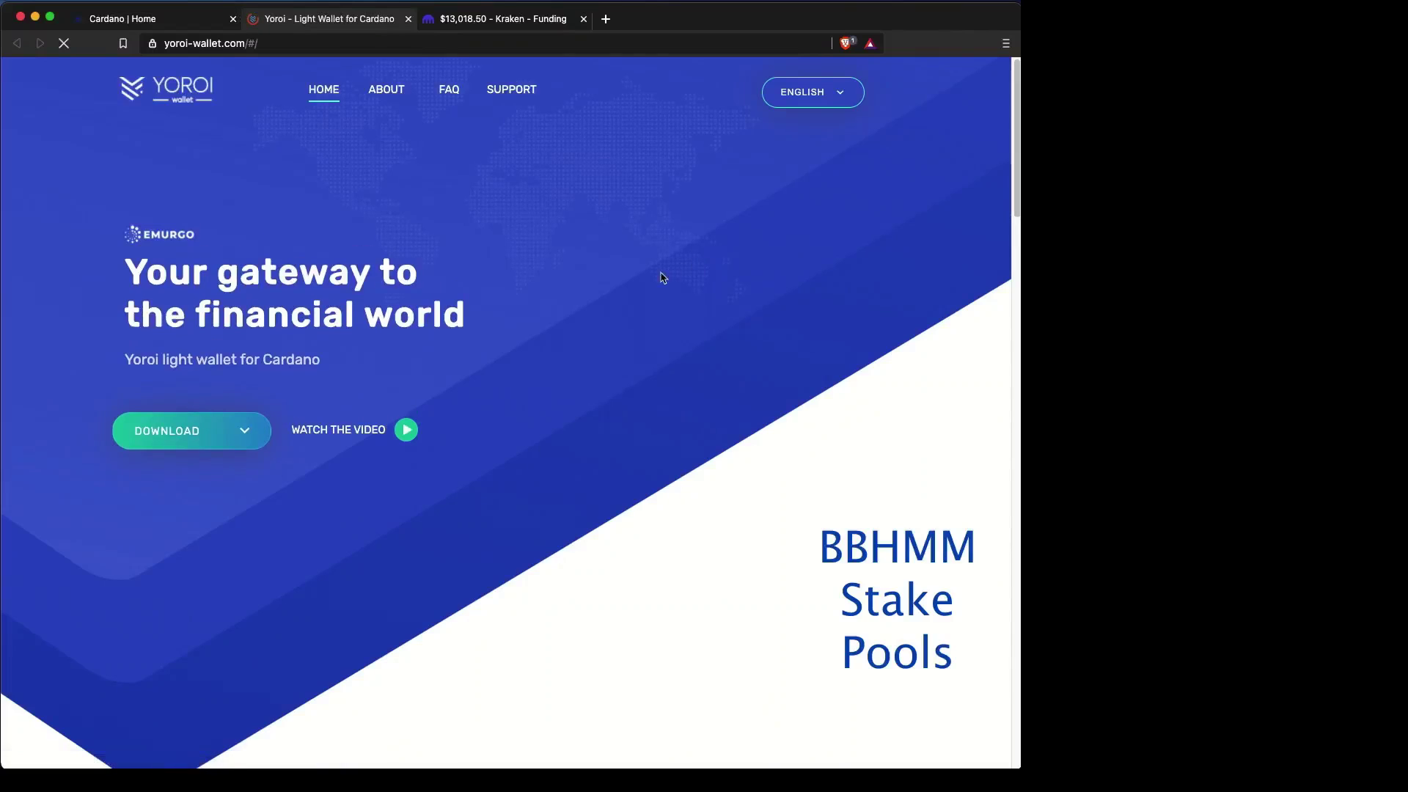
{"action": "left_click", "coordinate": [220, 431]}
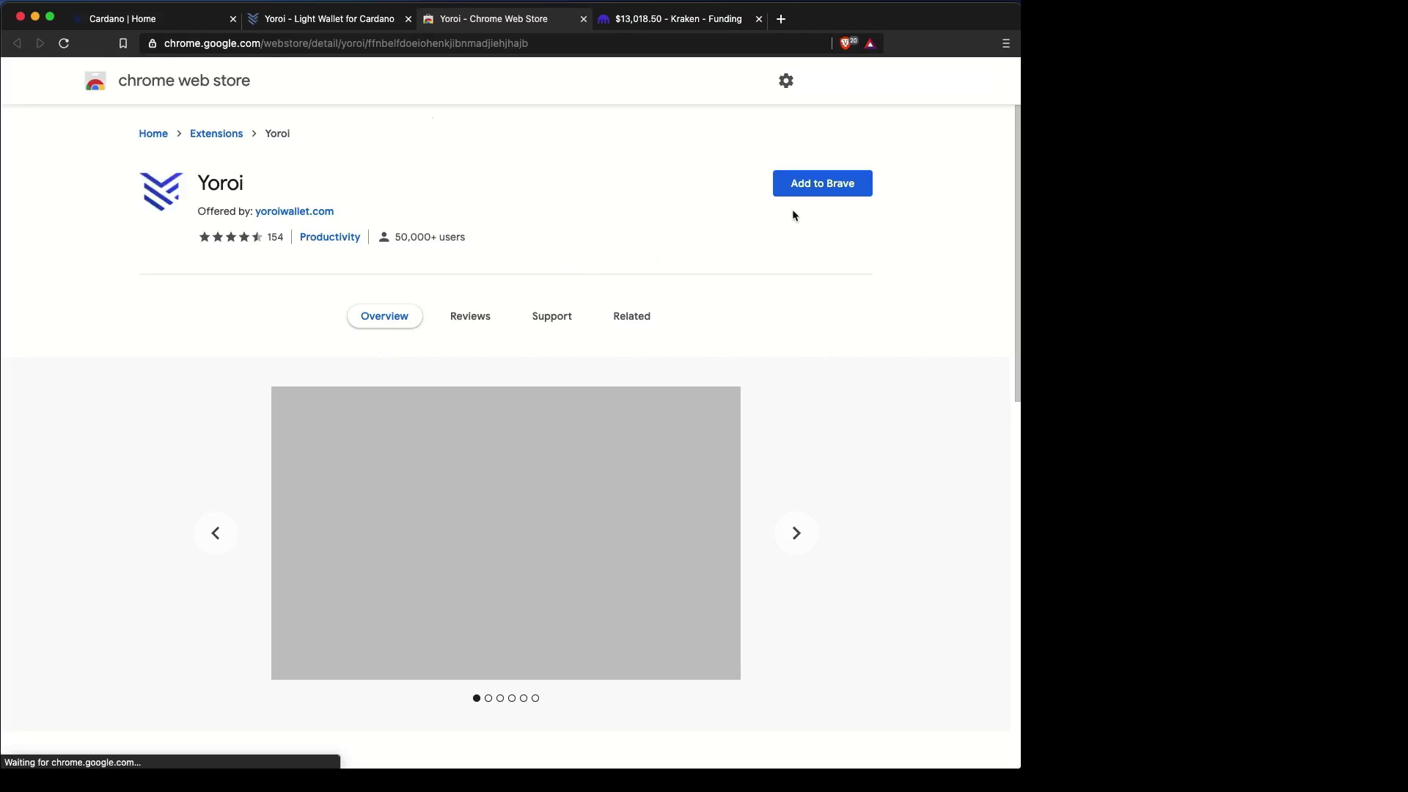
Add the Yoroi extension to Brave from its Web Store page and launch it from the toolbar.
{"action": "left_click", "coordinate": [836, 184]}
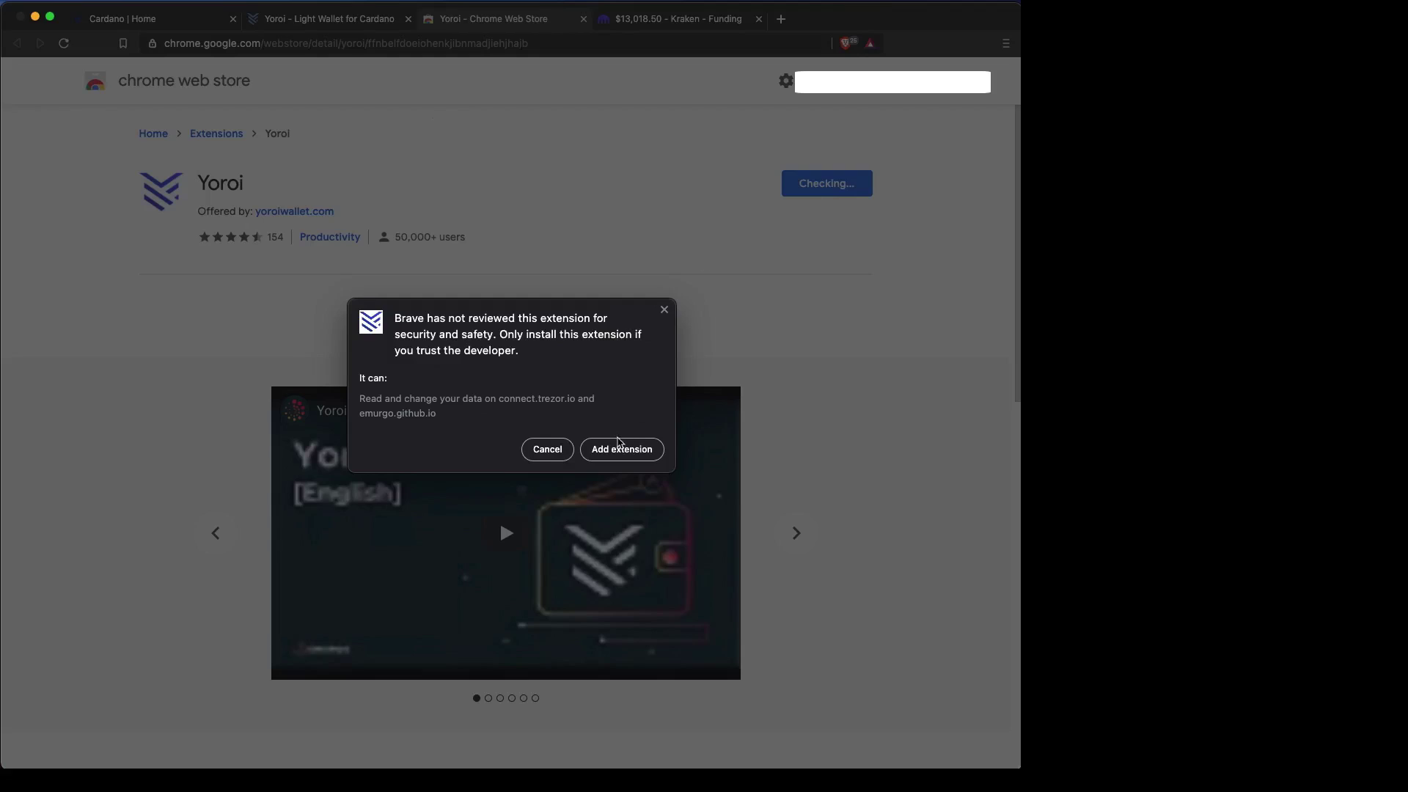
{"action": "left_click", "coordinate": [620, 450]}
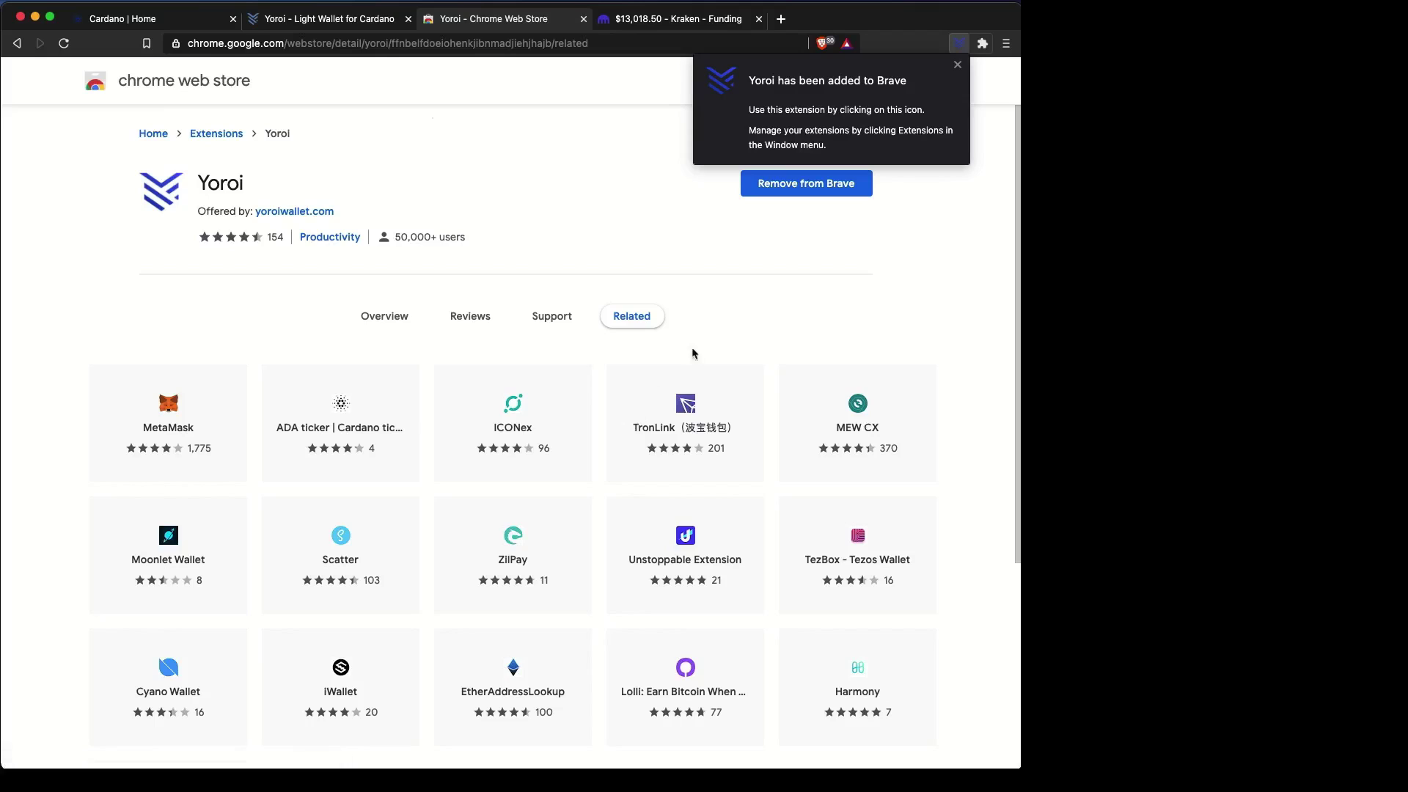
{"action": "left_click", "coordinate": [960, 46]}
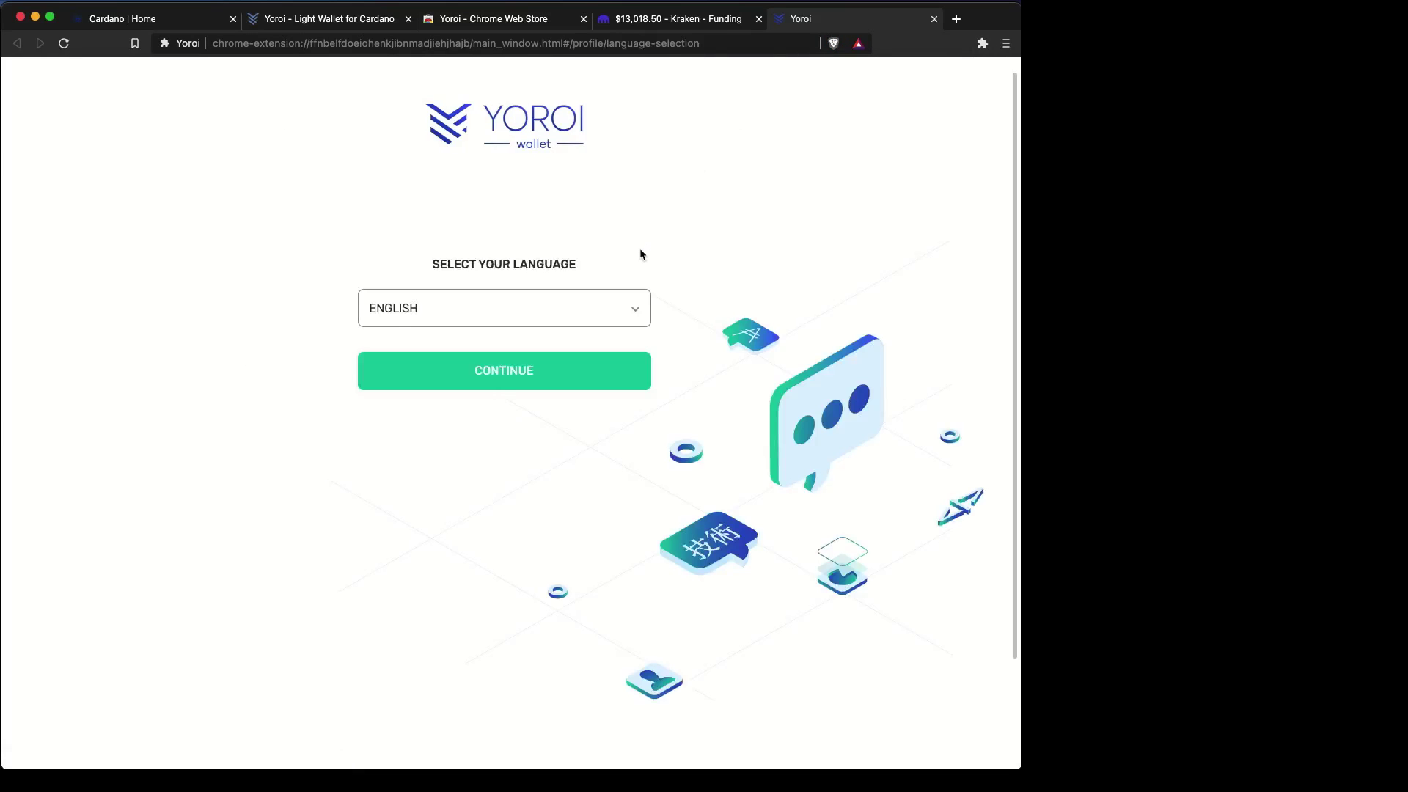
Keep English, accept the terms of use, choose the Advanced level and skip Cardano payment URLs.
{"action": "left_click", "coordinate": [536, 370]}
{"action": "scroll", "coordinate": [527, 424], "scroll_direction": "down", "scroll_amount": 20}
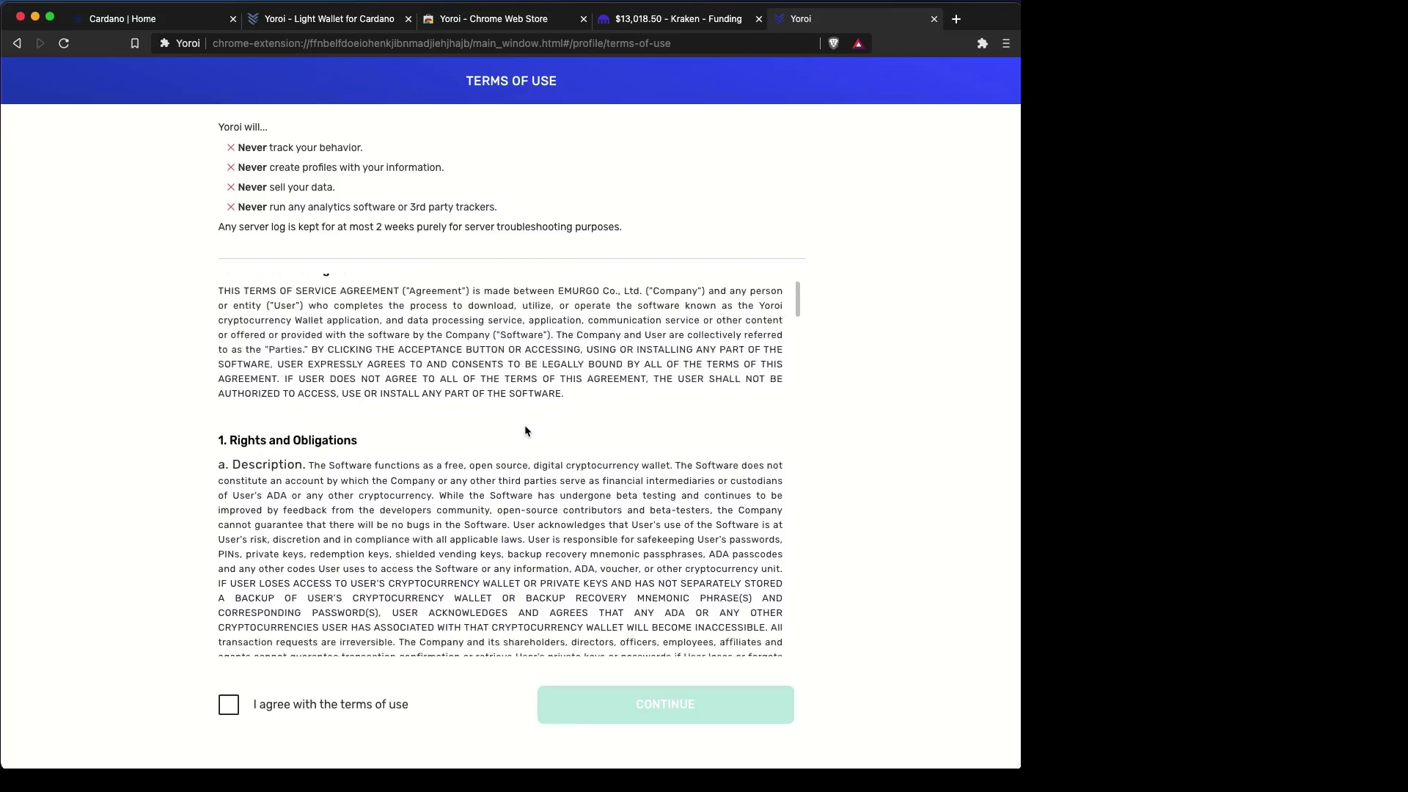
{"action": "scroll", "coordinate": [528, 428], "scroll_direction": "down", "scroll_amount": 20}
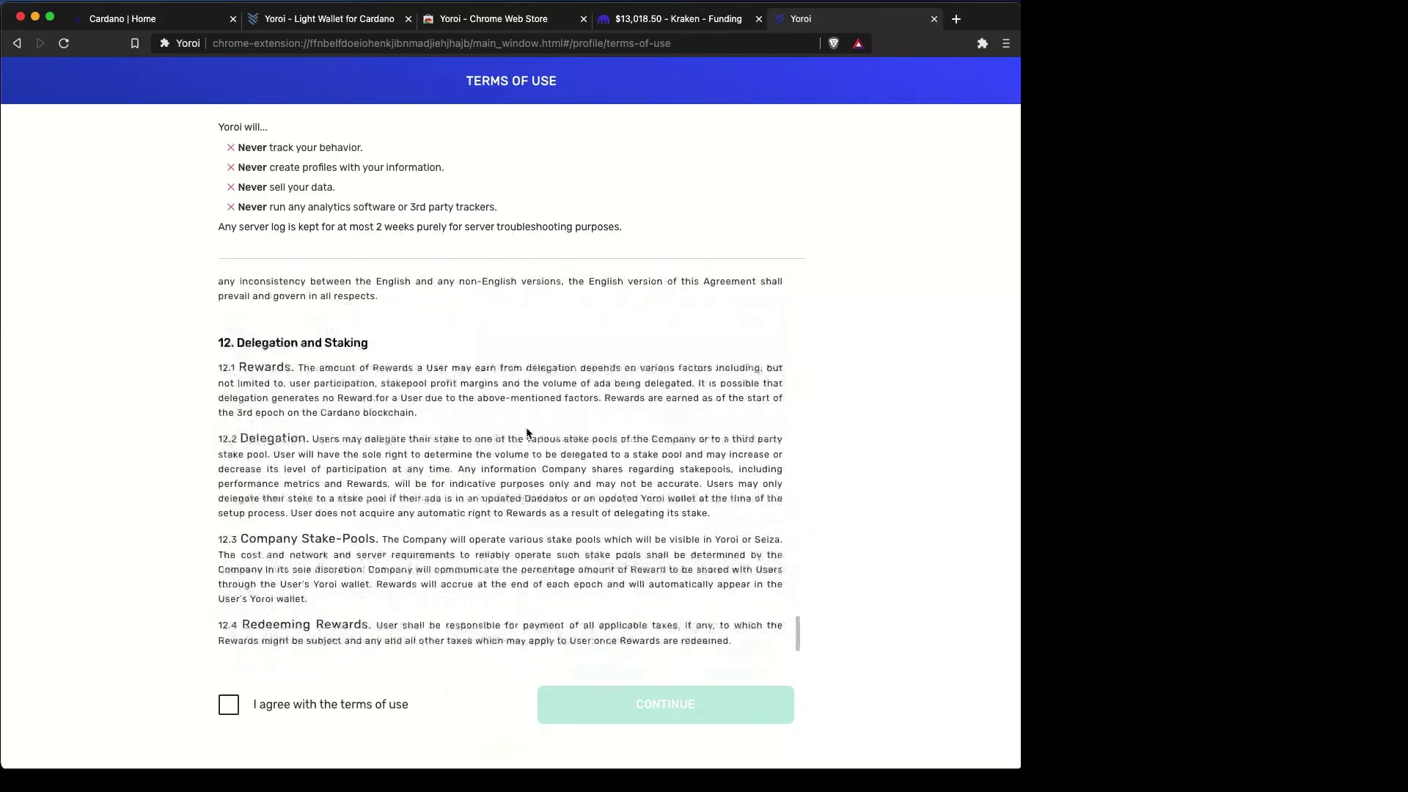
{"action": "left_click", "coordinate": [227, 710]}
{"action": "left_click", "coordinate": [631, 708]}
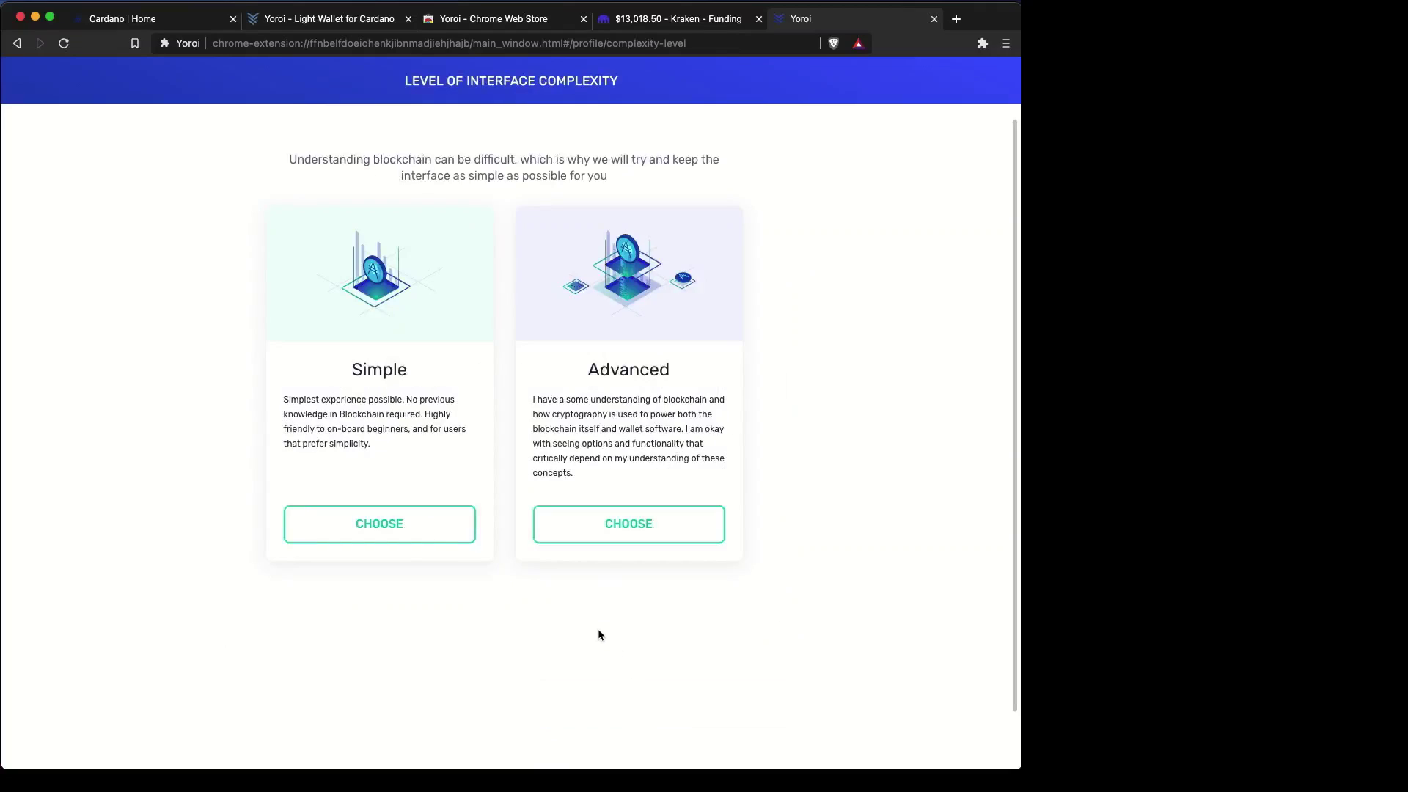
{"action": "left_click", "coordinate": [570, 534]}
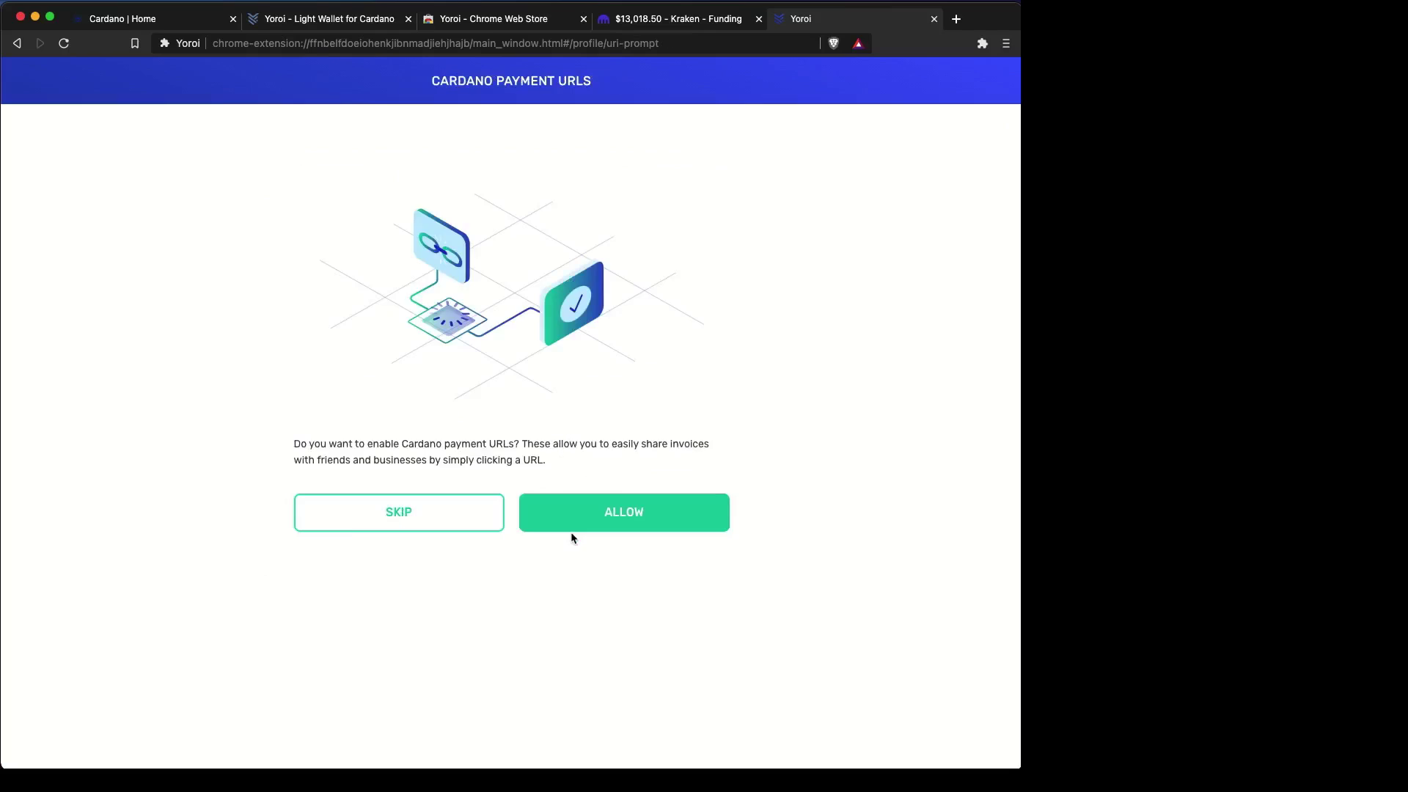
{"action": "left_click", "coordinate": [460, 516]}
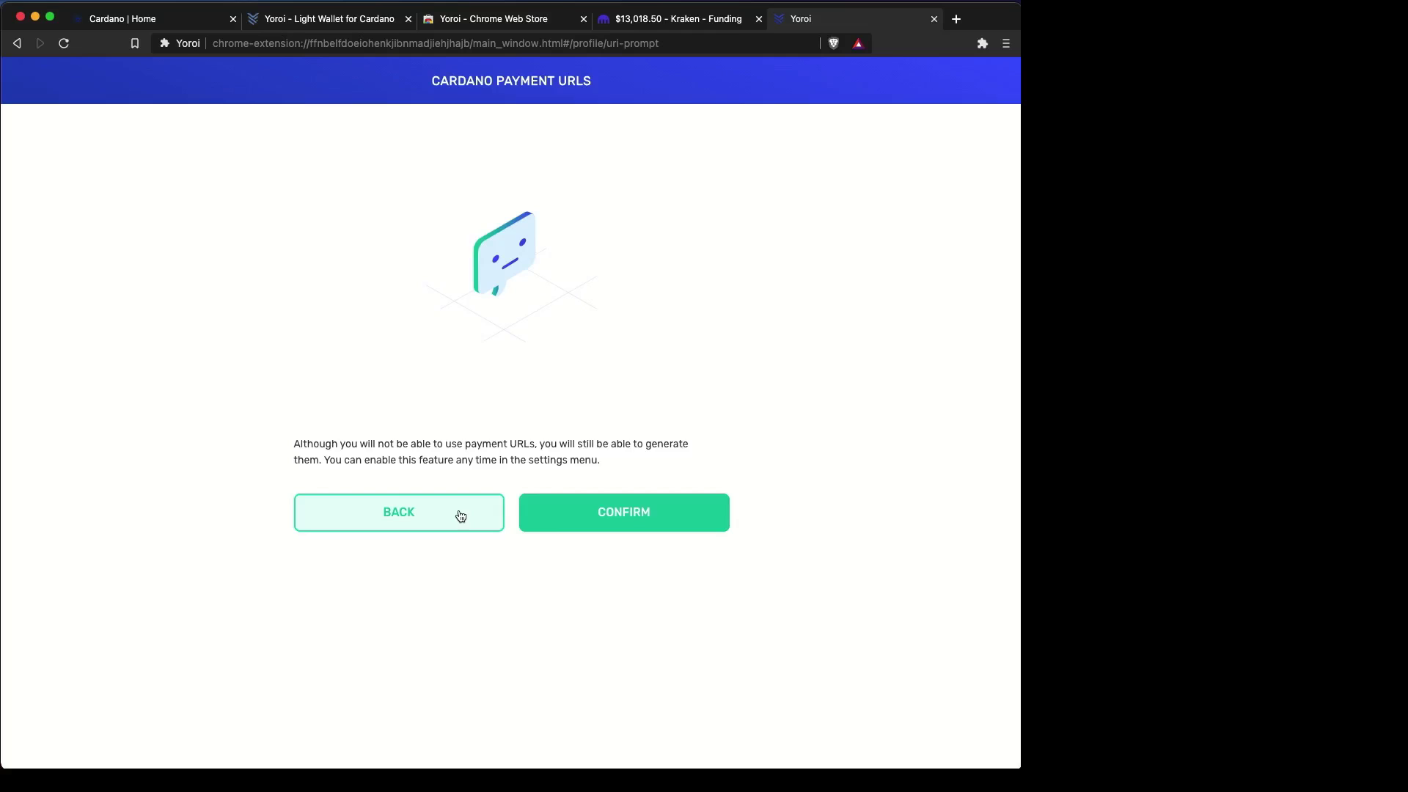
Confirm payment URLs stay off, then pick Cardano, Ledger and a Shelley-era hardware wallet to connect.
{"action": "left_click", "coordinate": [597, 521]}
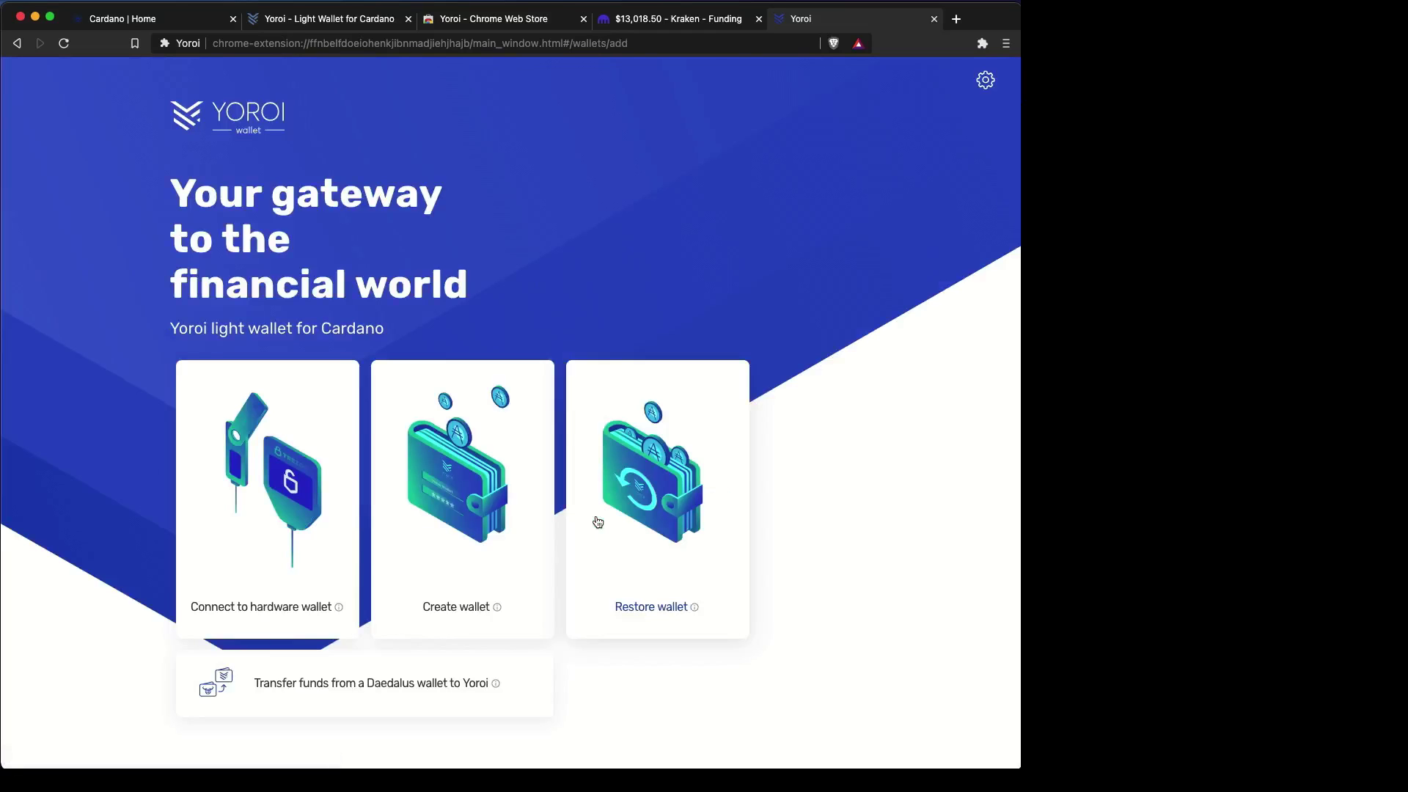
{"action": "left_click", "coordinate": [292, 545]}
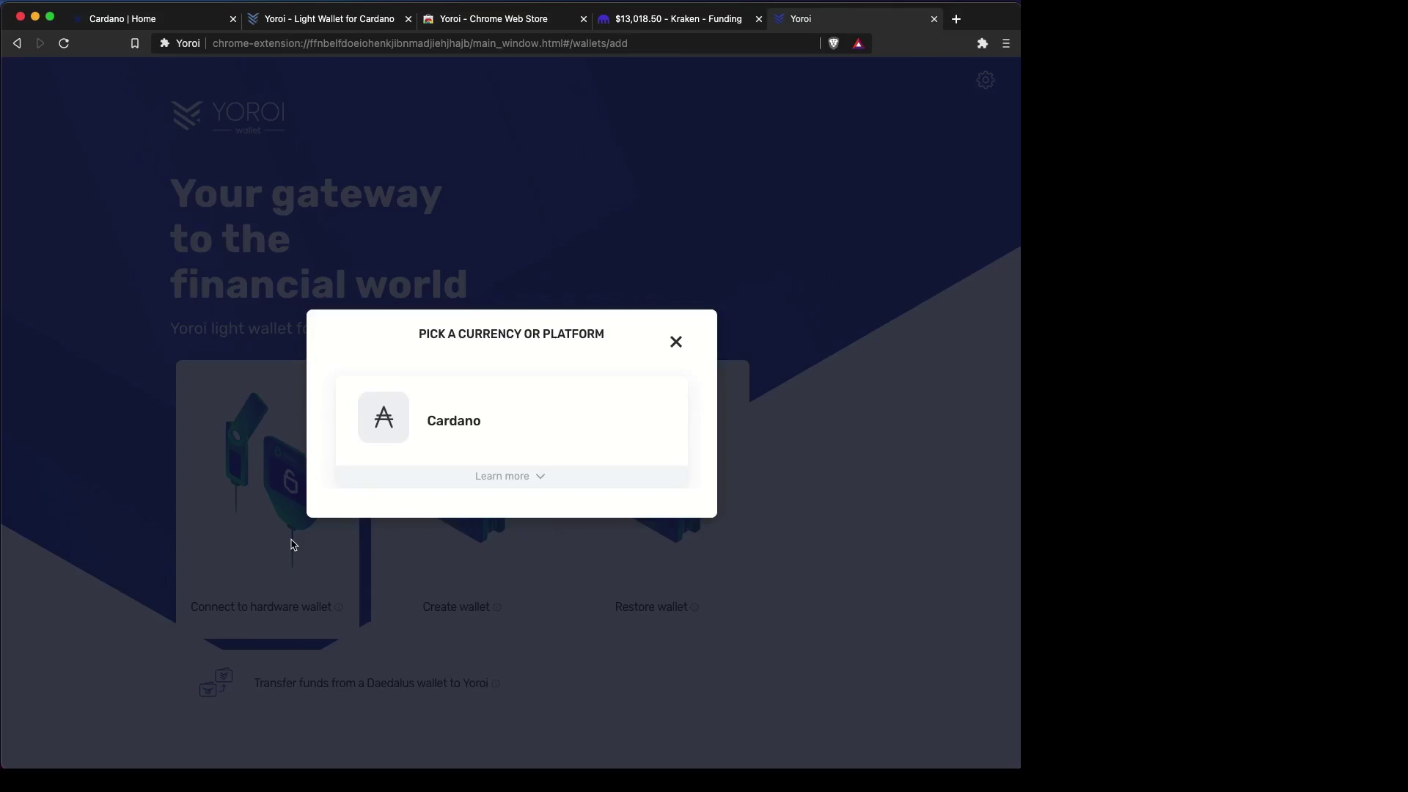
{"action": "left_click", "coordinate": [473, 450]}
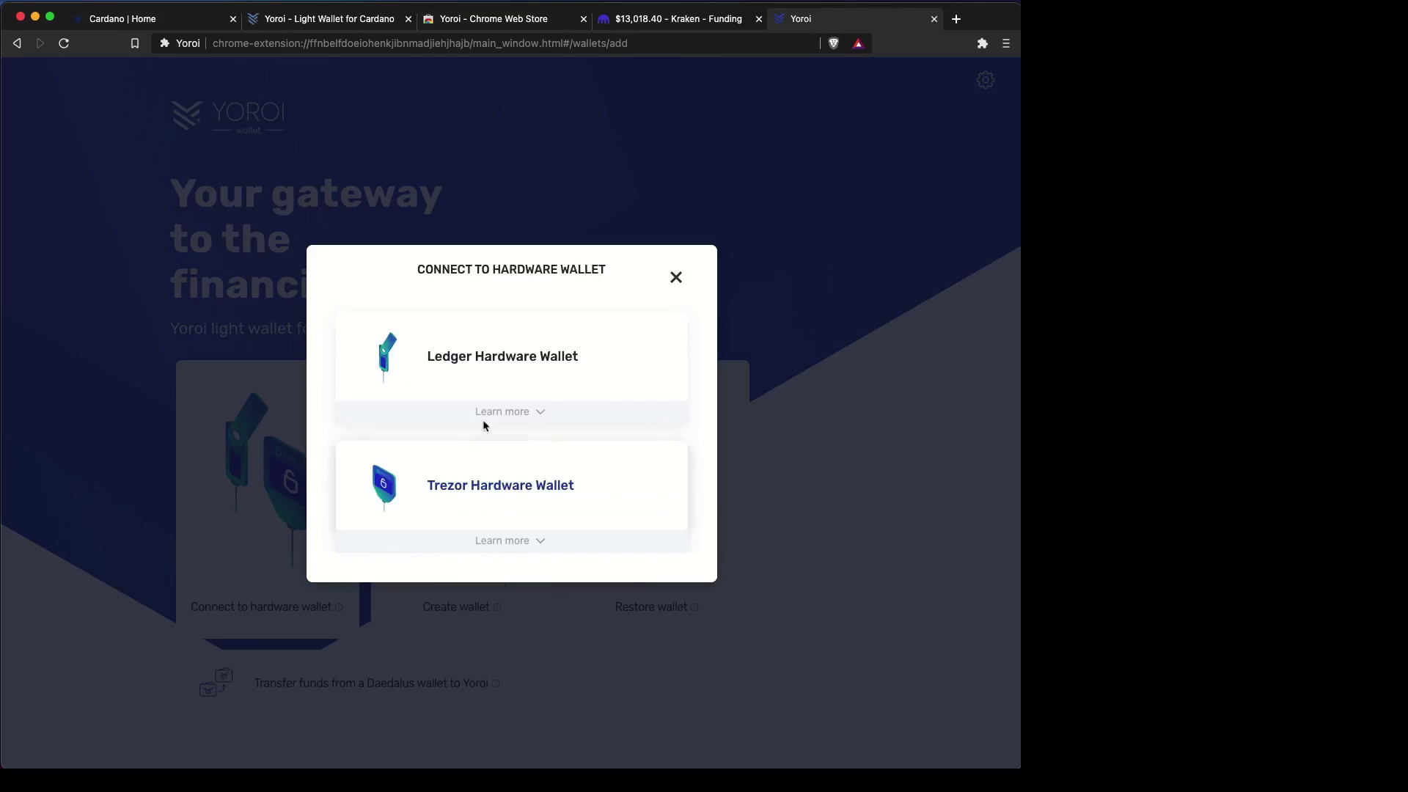
{"action": "left_click", "coordinate": [479, 357]}
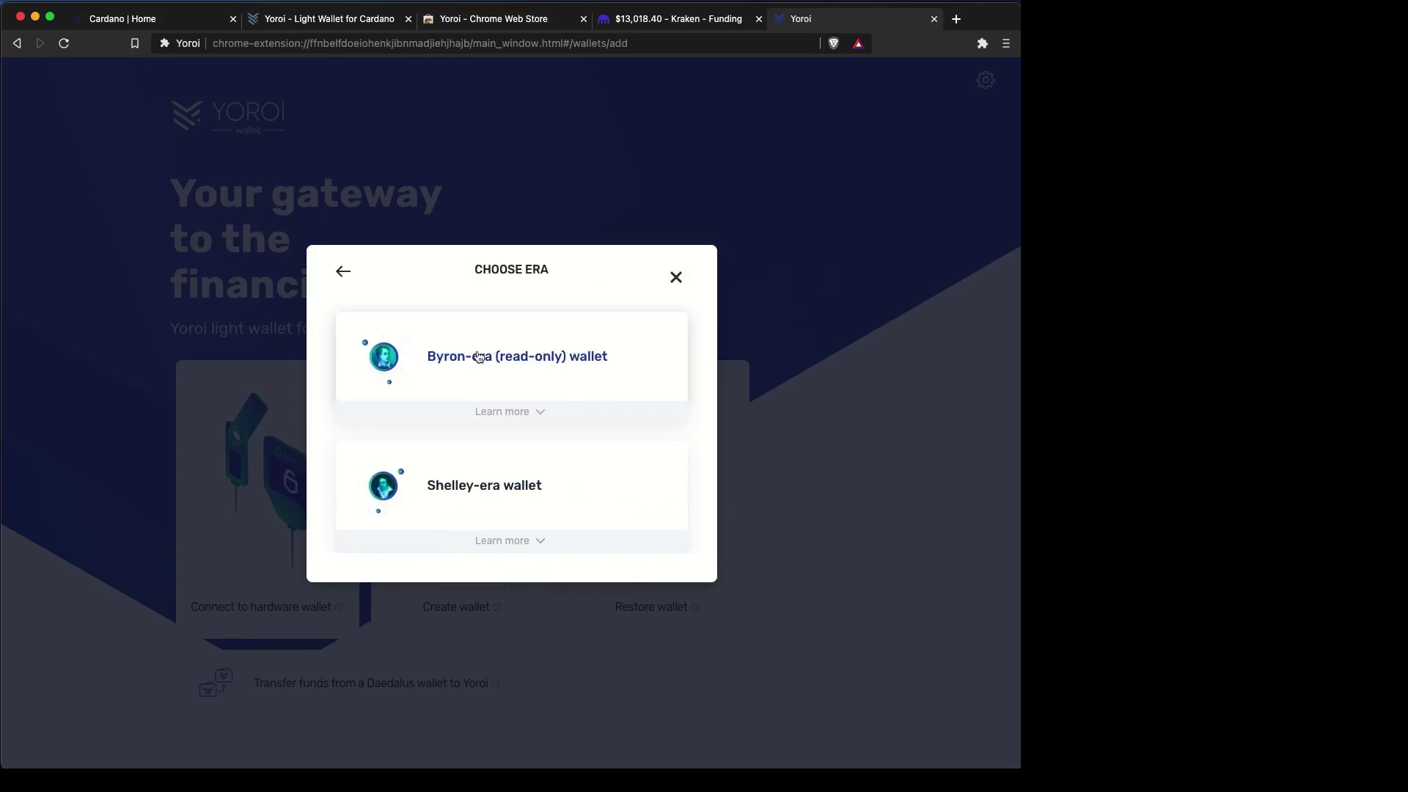
{"action": "left_click", "coordinate": [464, 490]}
{"action": "left_click", "coordinate": [500, 635]}
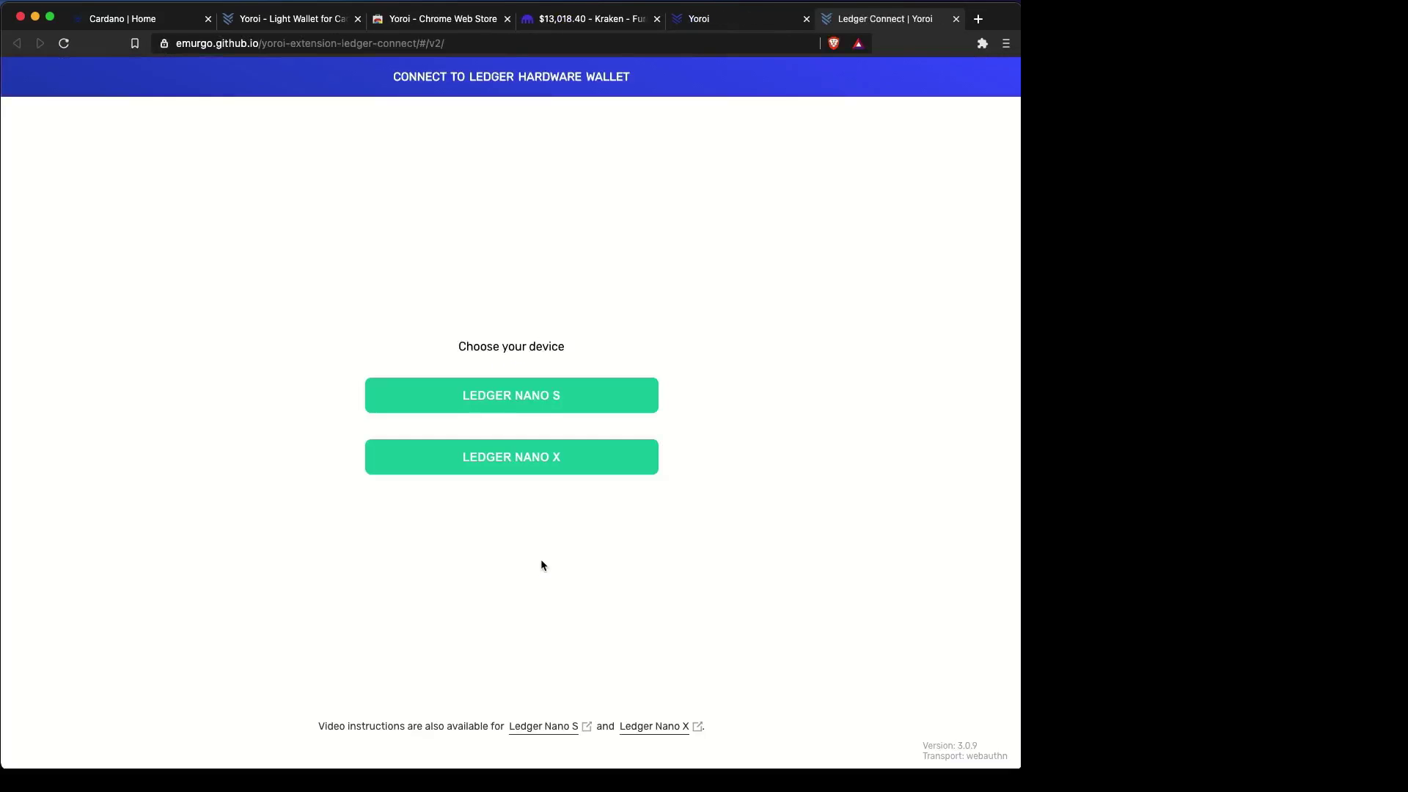
Choose Ledger Nano X and complete pairing until the Yoroi-Ledger save step appears.
{"action": "left_click", "coordinate": [547, 463]}
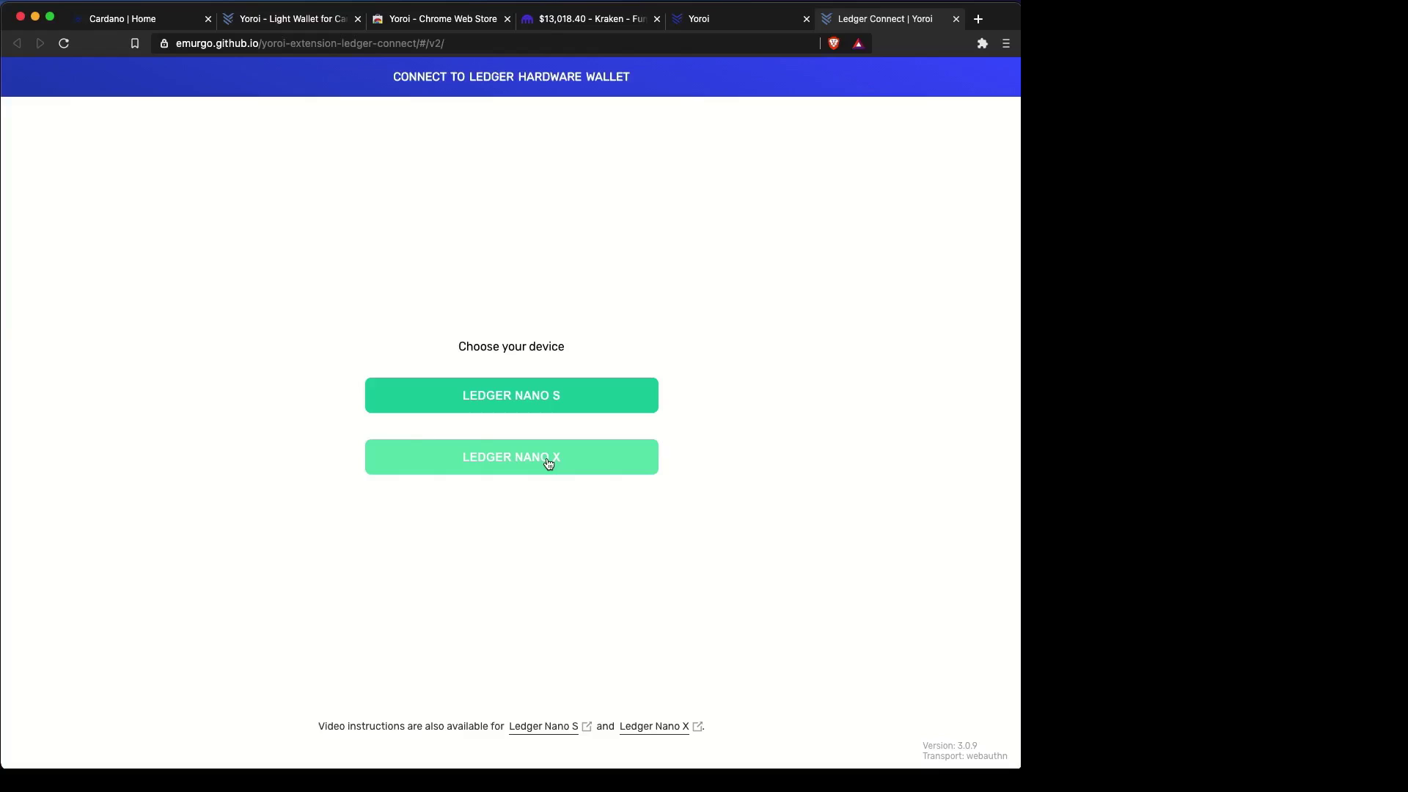
{"action": "left_click", "coordinate": [547, 460]}
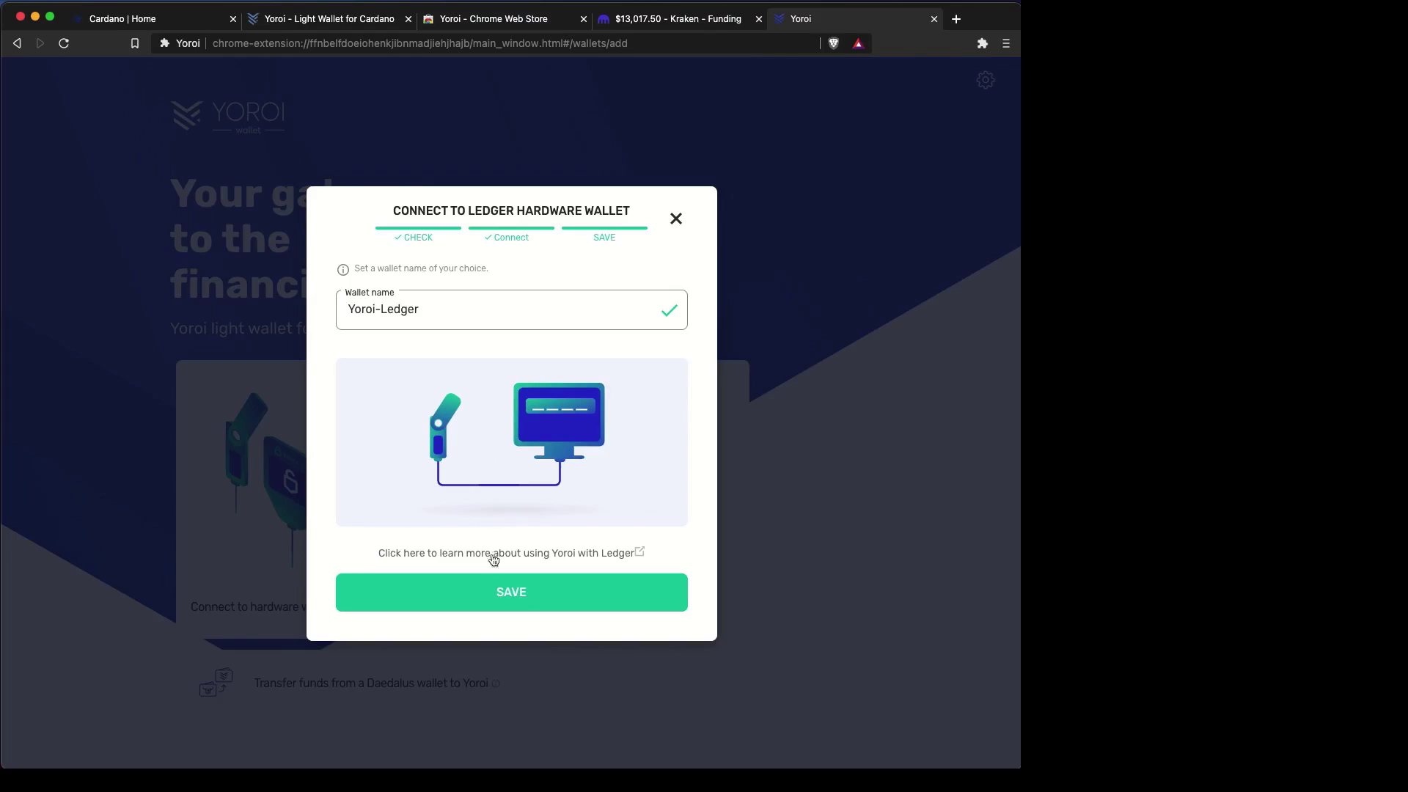
Save the wallet as Yoroi-Ledger, copy its receive address, and switch to Kraken's funding balances.
{"action": "left_click", "coordinate": [501, 592]}
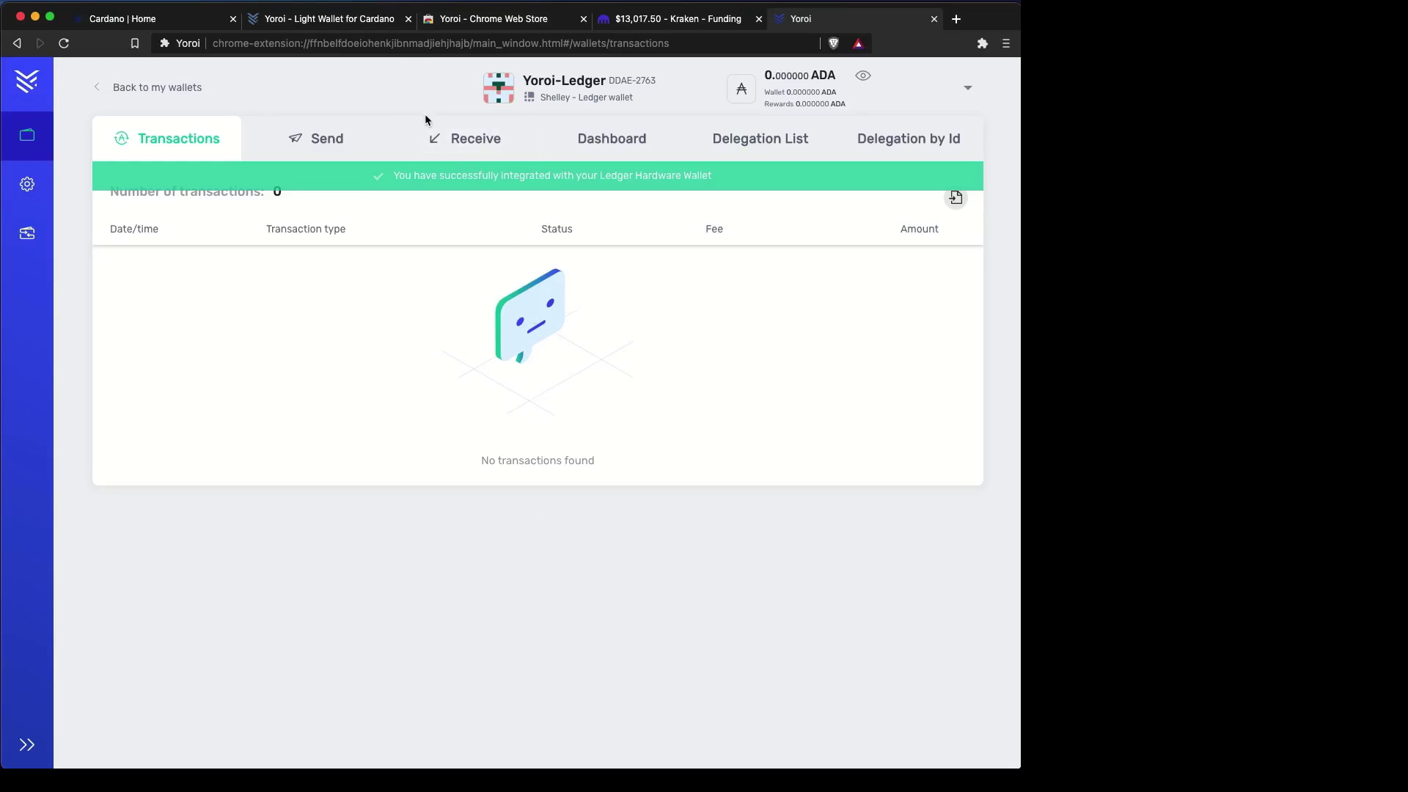
{"action": "left_click", "coordinate": [455, 140]}
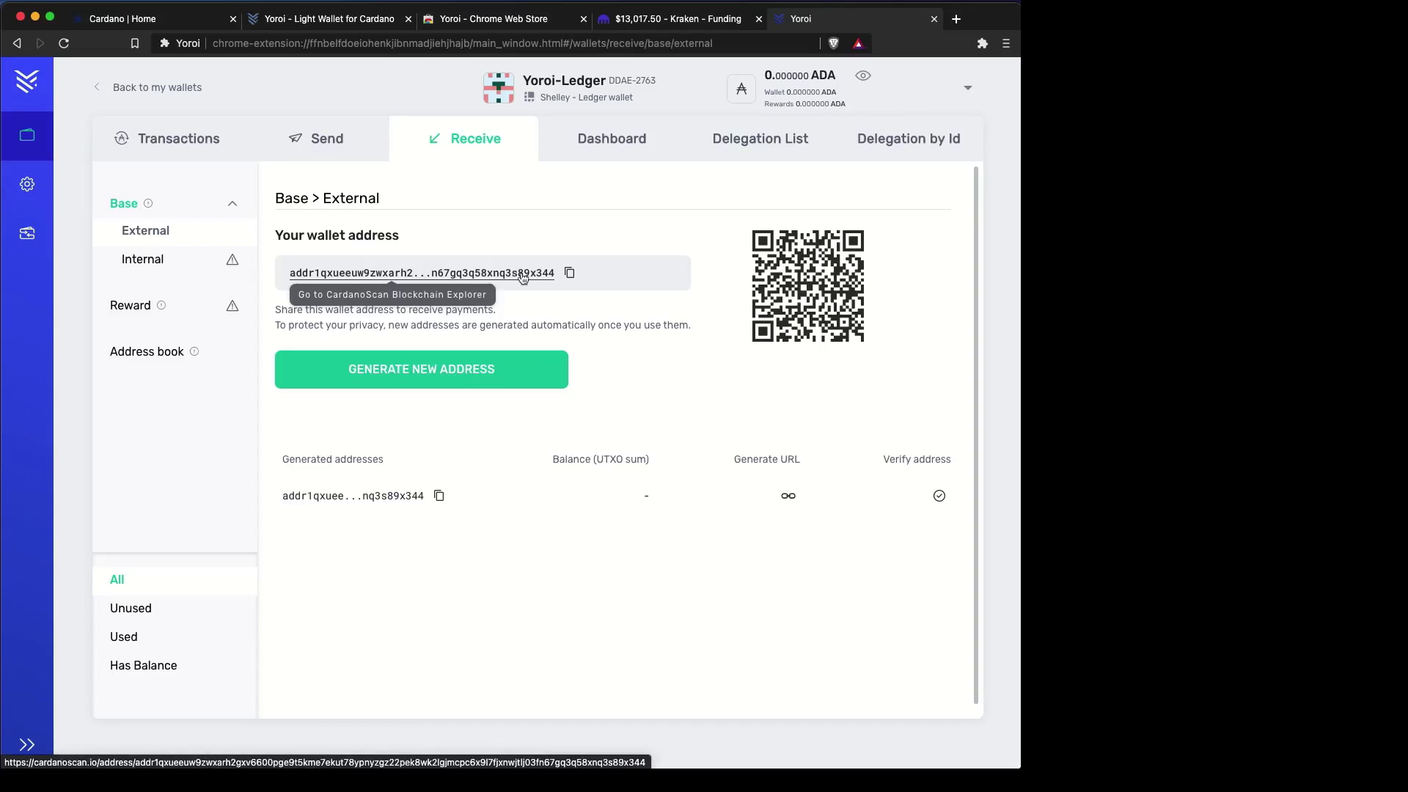
{"action": "left_click", "coordinate": [571, 276]}
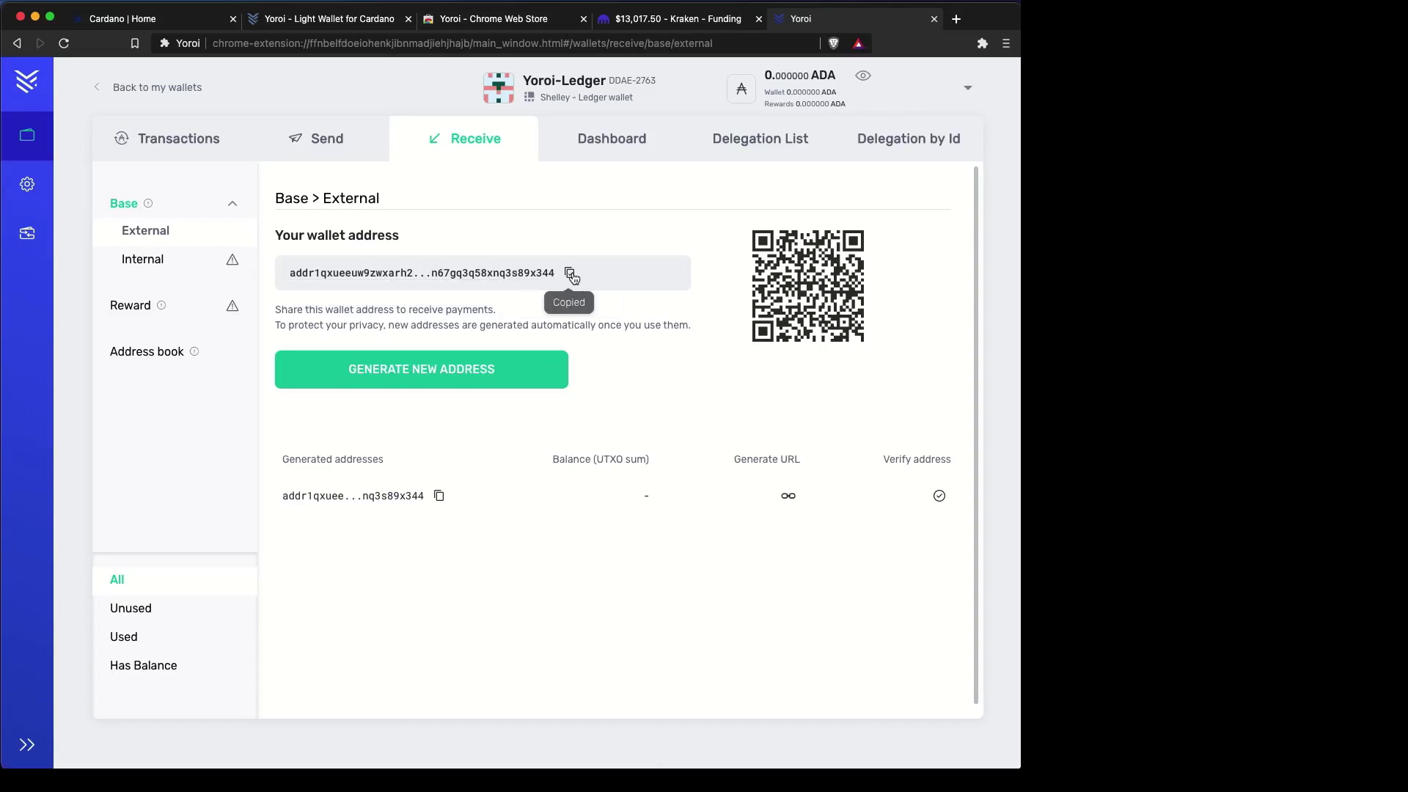
{"action": "left_click", "coordinate": [650, 20]}
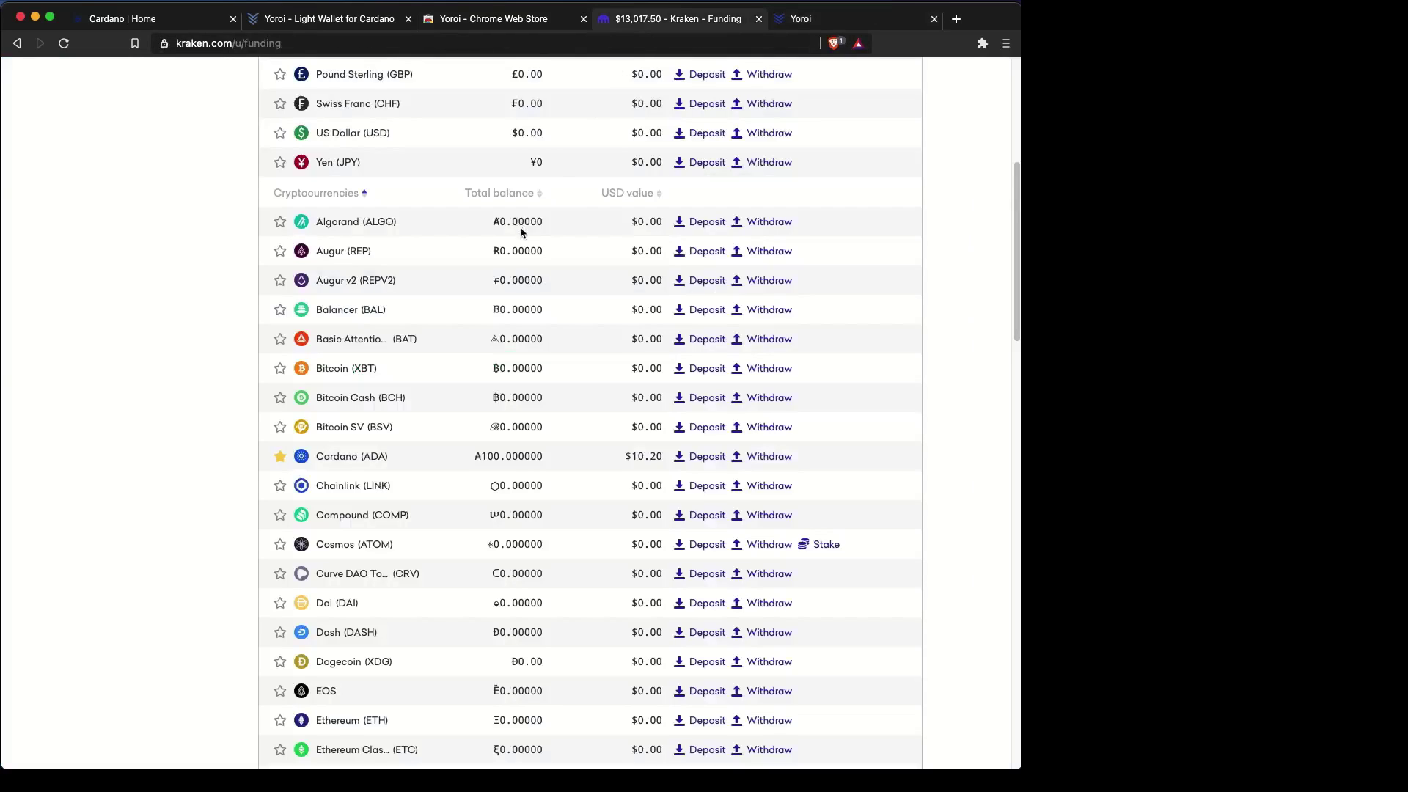
Start a withdrawal of the 100 ADA Cardano balance and check the saved withdrawal addresses.
{"action": "left_click_drag", "start_coordinate": [314, 464], "coordinate": [662, 443]}
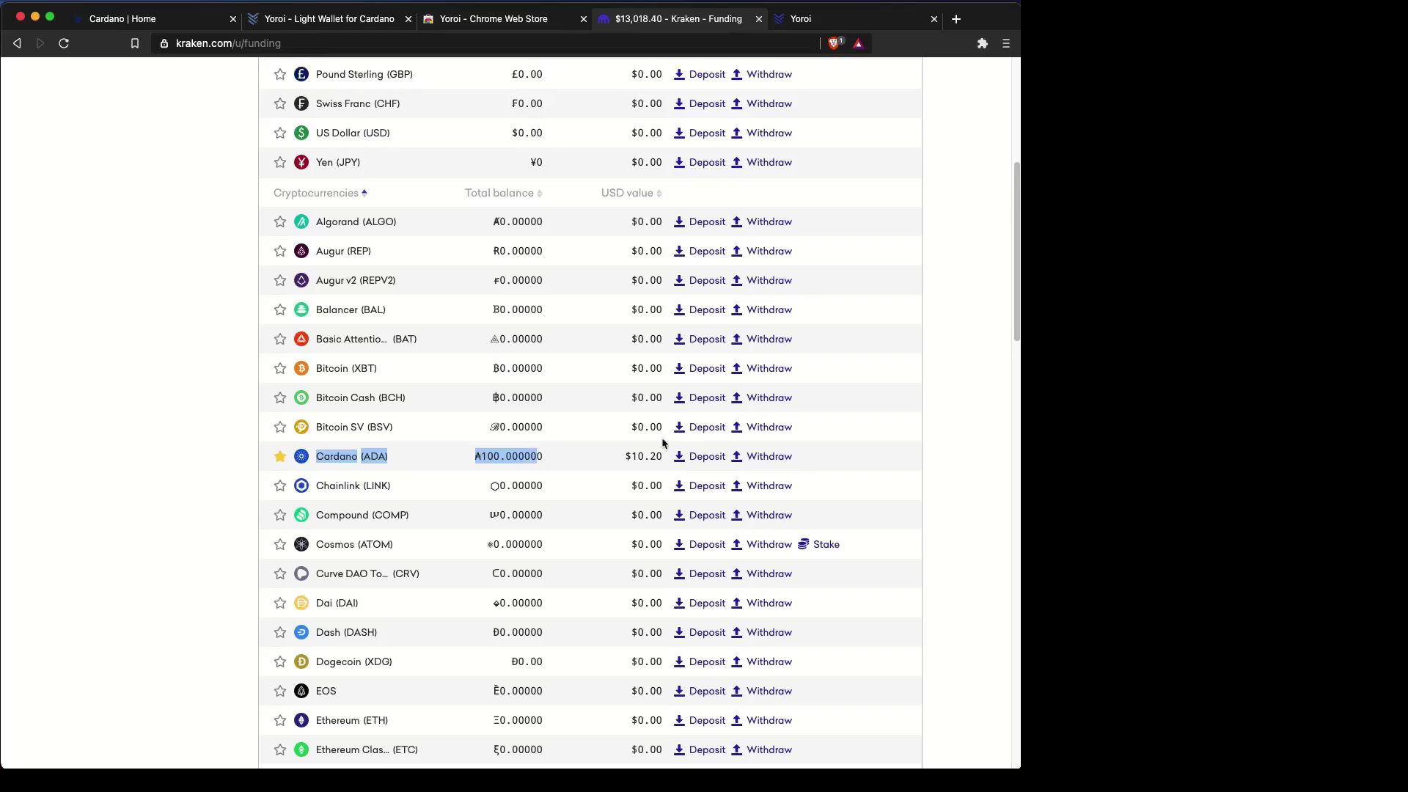
{"action": "left_click", "coordinate": [751, 458]}
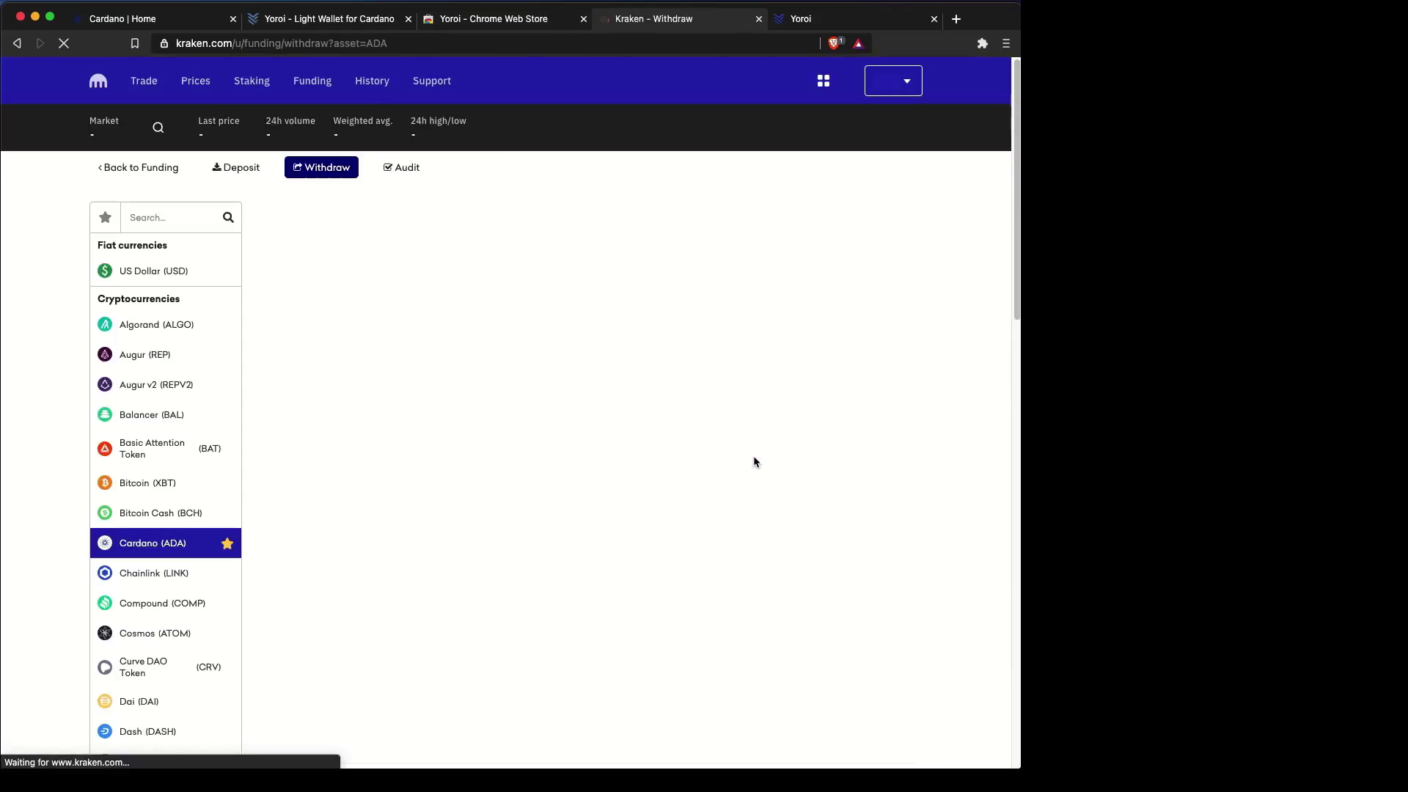
{"action": "left_click", "coordinate": [481, 501]}
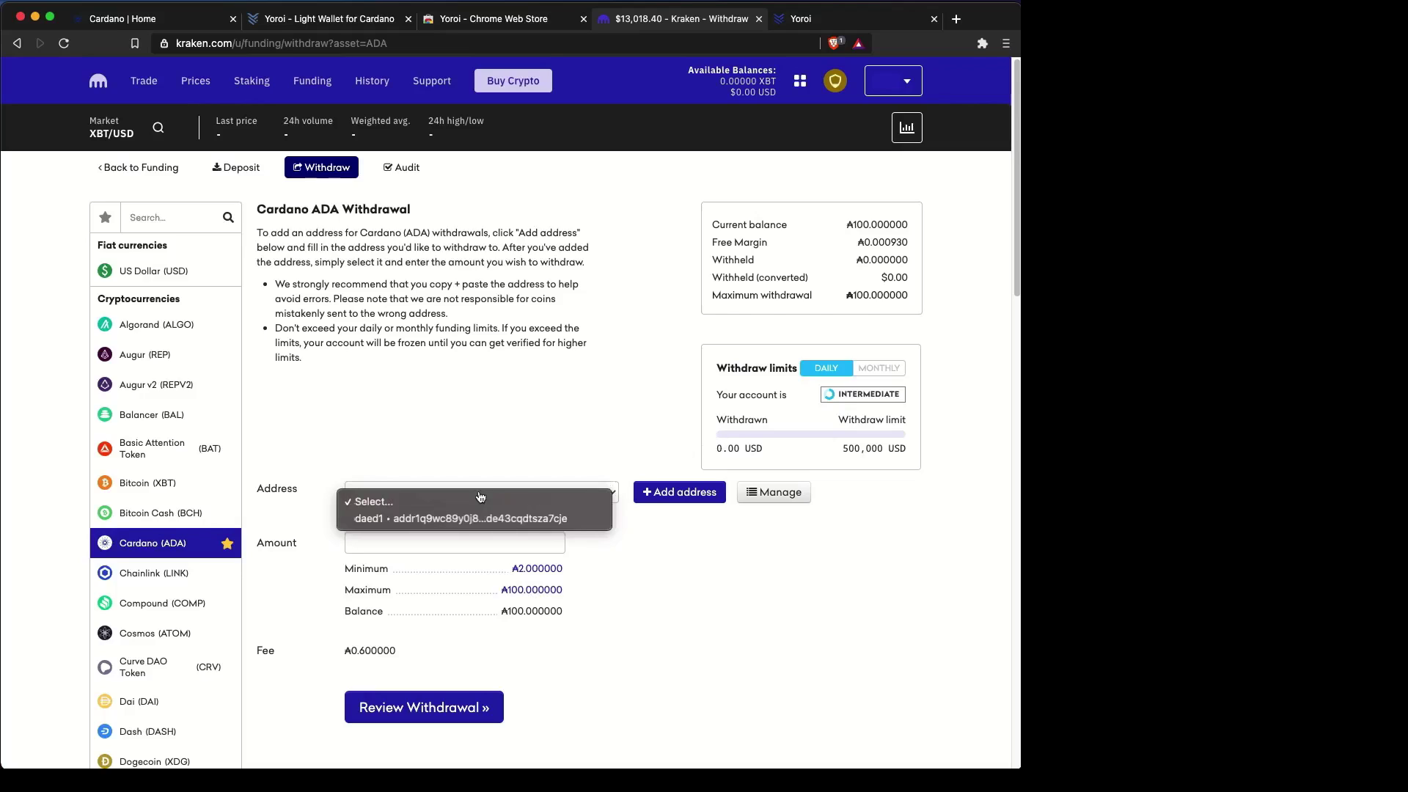
{"action": "left_click", "coordinate": [484, 469]}
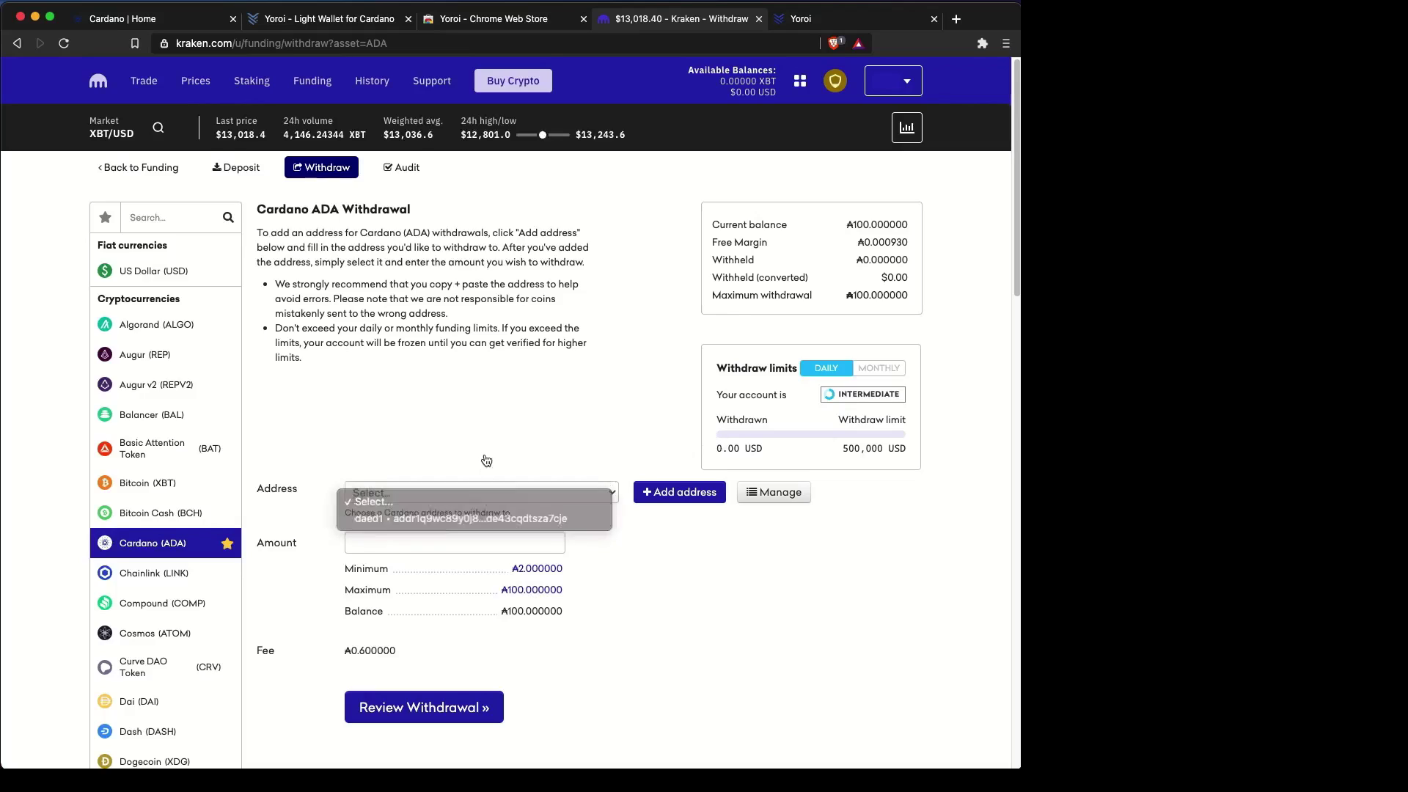
Add the pasted Yoroi receive address as a new ADA withdrawal address and continue past the e-mail notice.
{"action": "left_click", "coordinate": [682, 491]}
{"action": "left_click", "coordinate": [488, 518]}
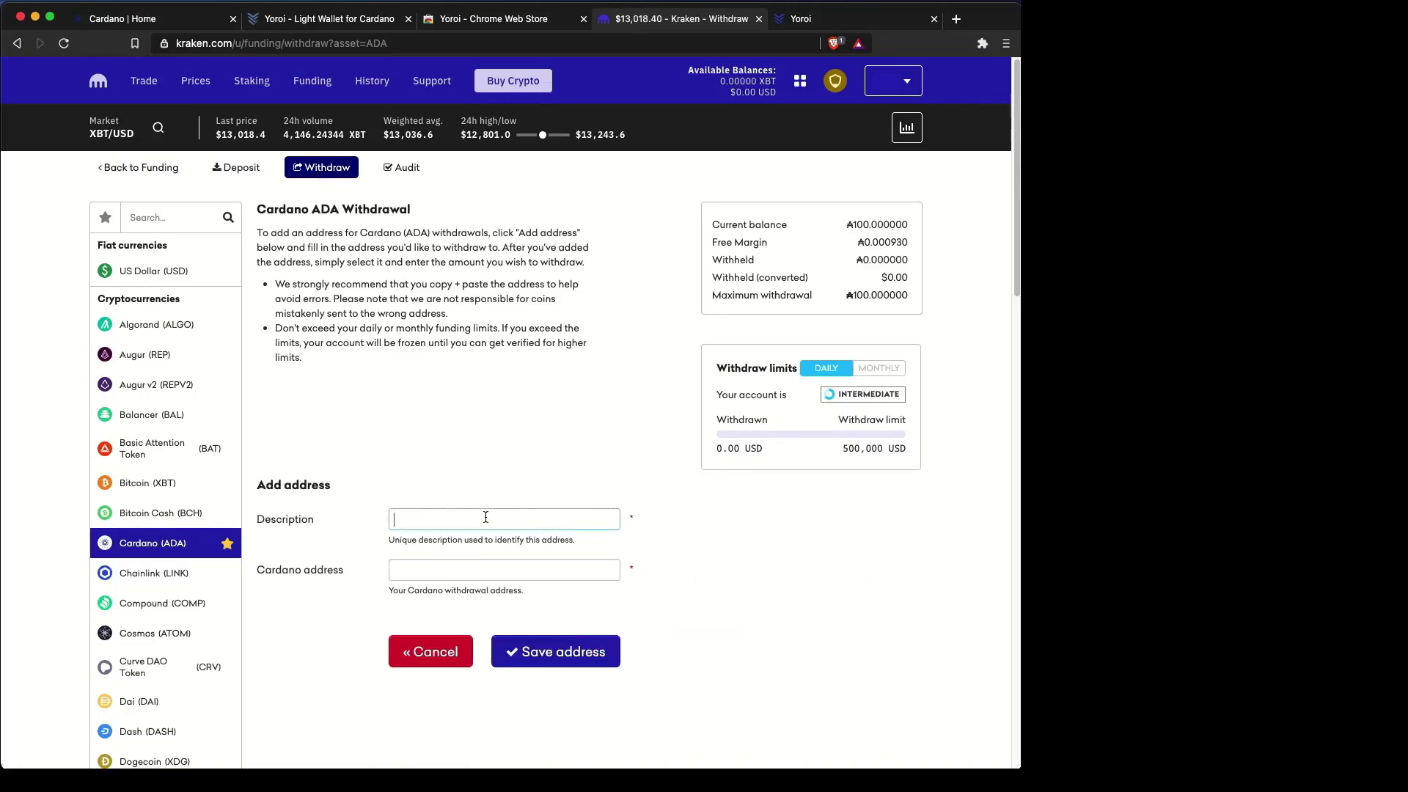
{"action": "key", "text": "super+v"}
{"action": "left_click", "coordinate": [460, 571]}
{"action": "key", "text": "super+v"}
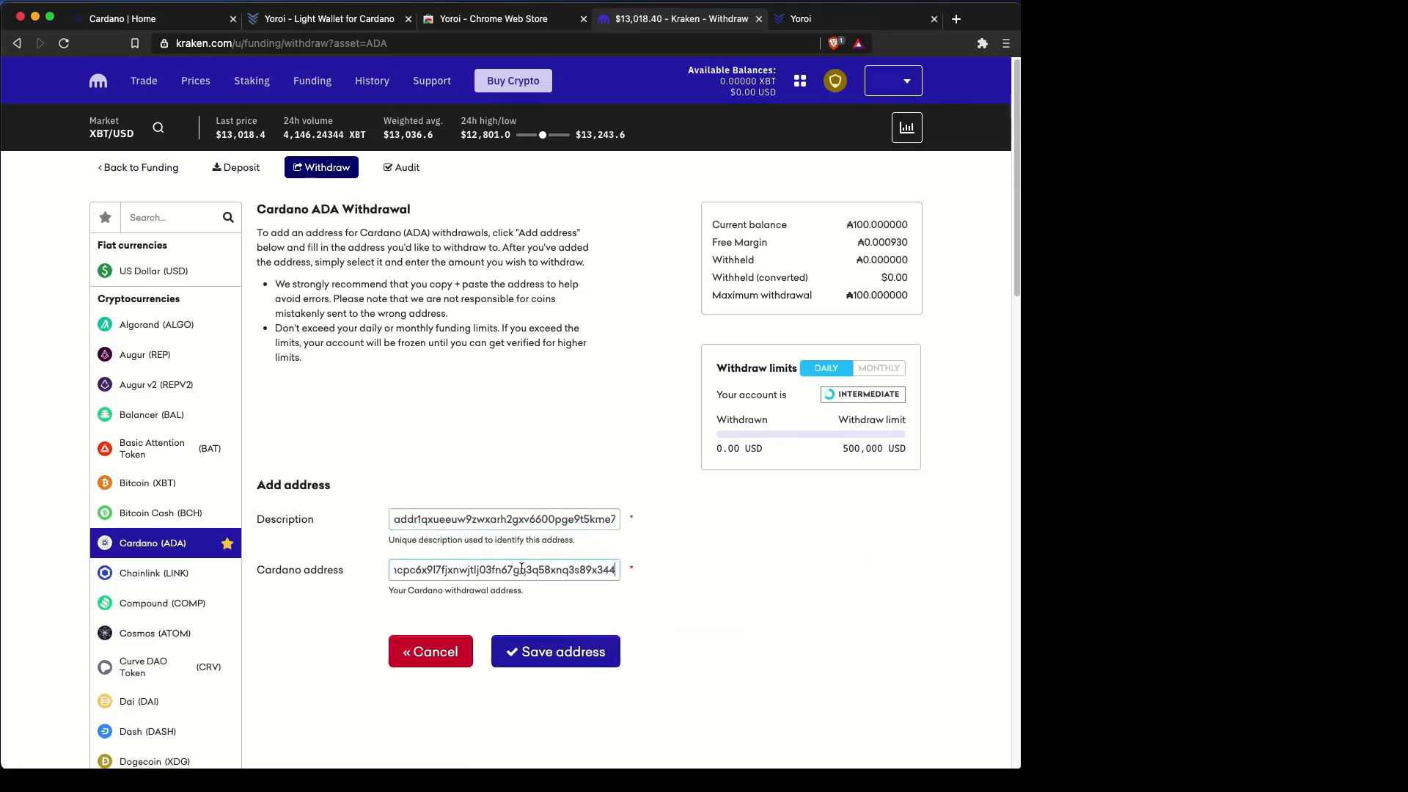
{"action": "left_click", "coordinate": [565, 650]}
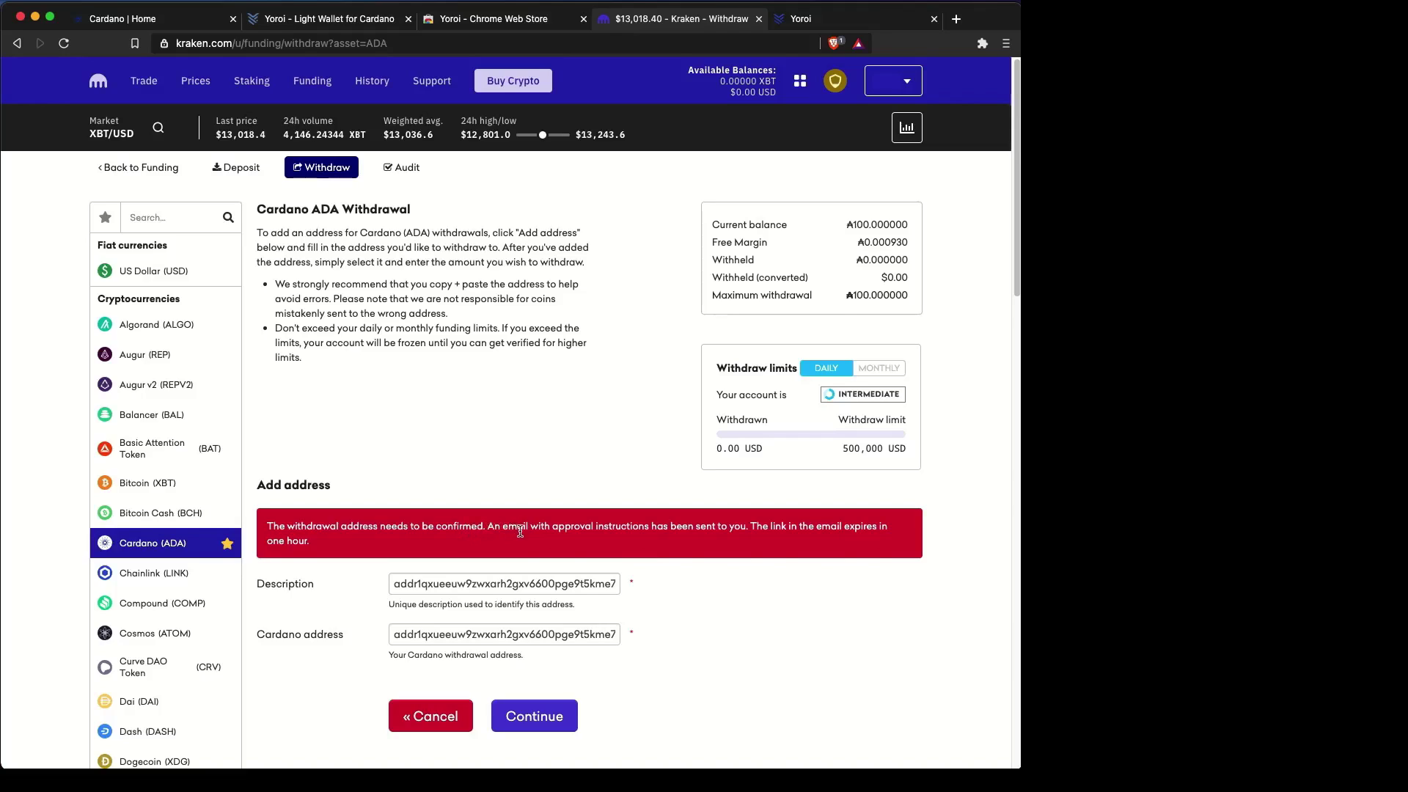
{"action": "scroll", "coordinate": [520, 531], "scroll_direction": "down", "scroll_amount": 1}
{"action": "left_click", "coordinate": [547, 663]}
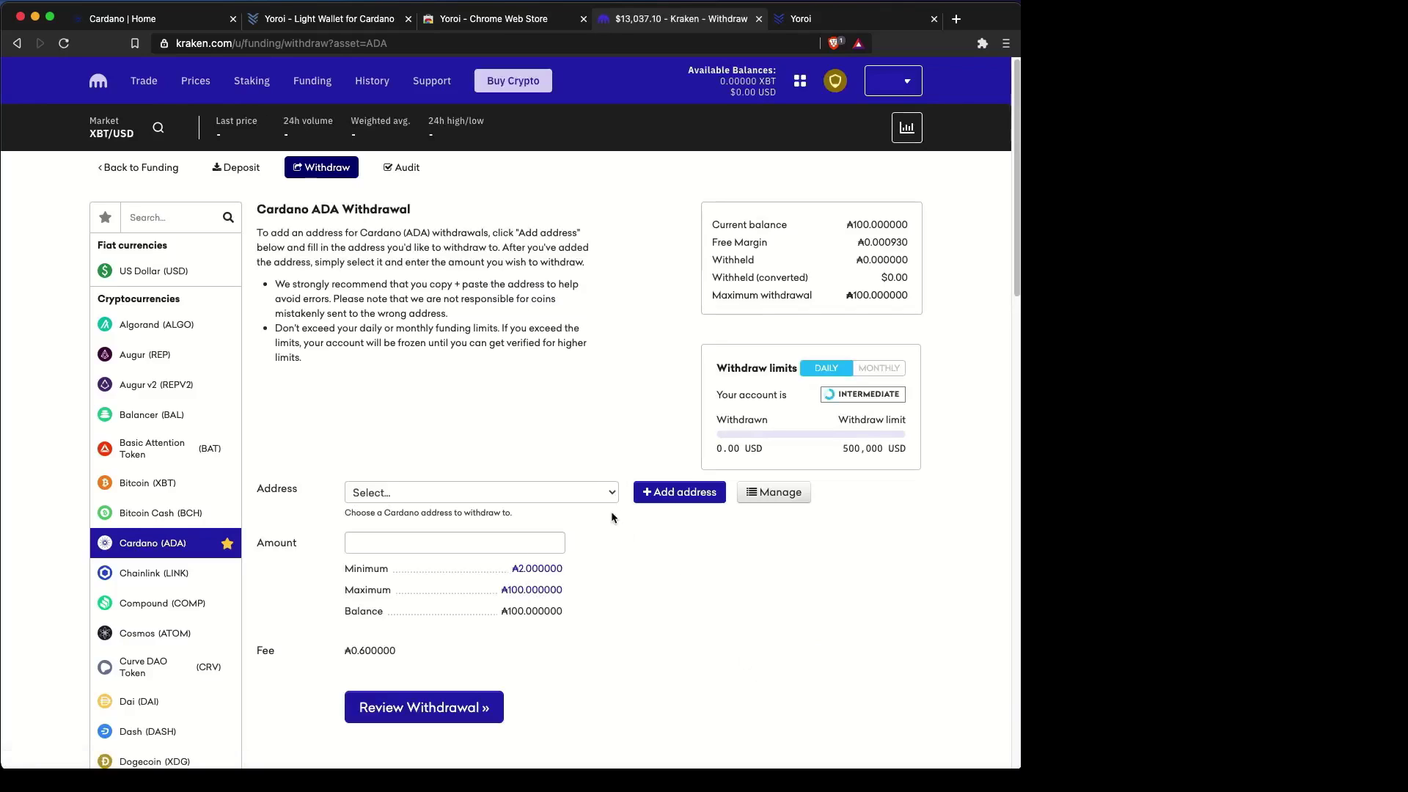
Choose the saved Yoroi address, enter 100 ADA, and review the withdrawal netting 99.4 ADA.
{"action": "left_click", "coordinate": [610, 498]}
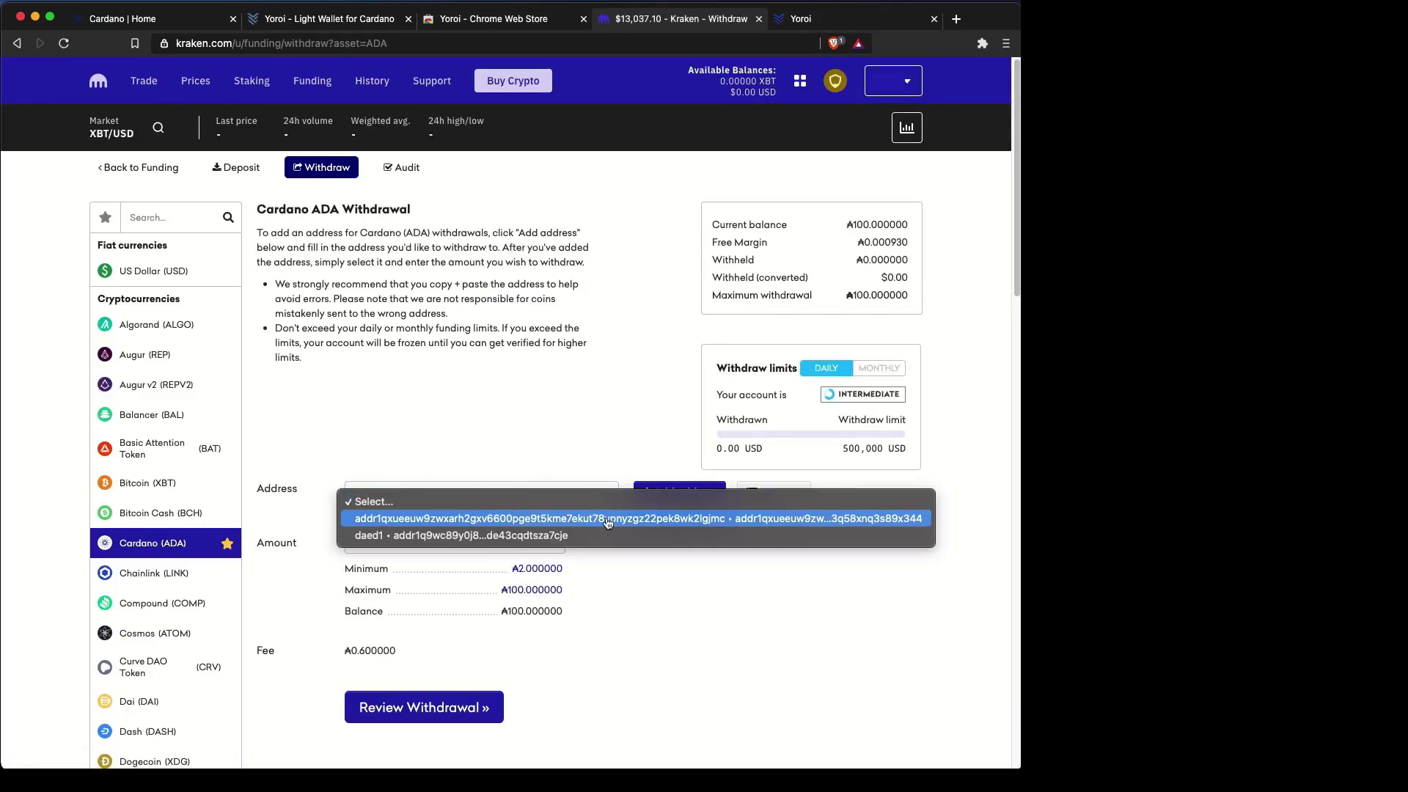
{"action": "left_click", "coordinate": [608, 519]}
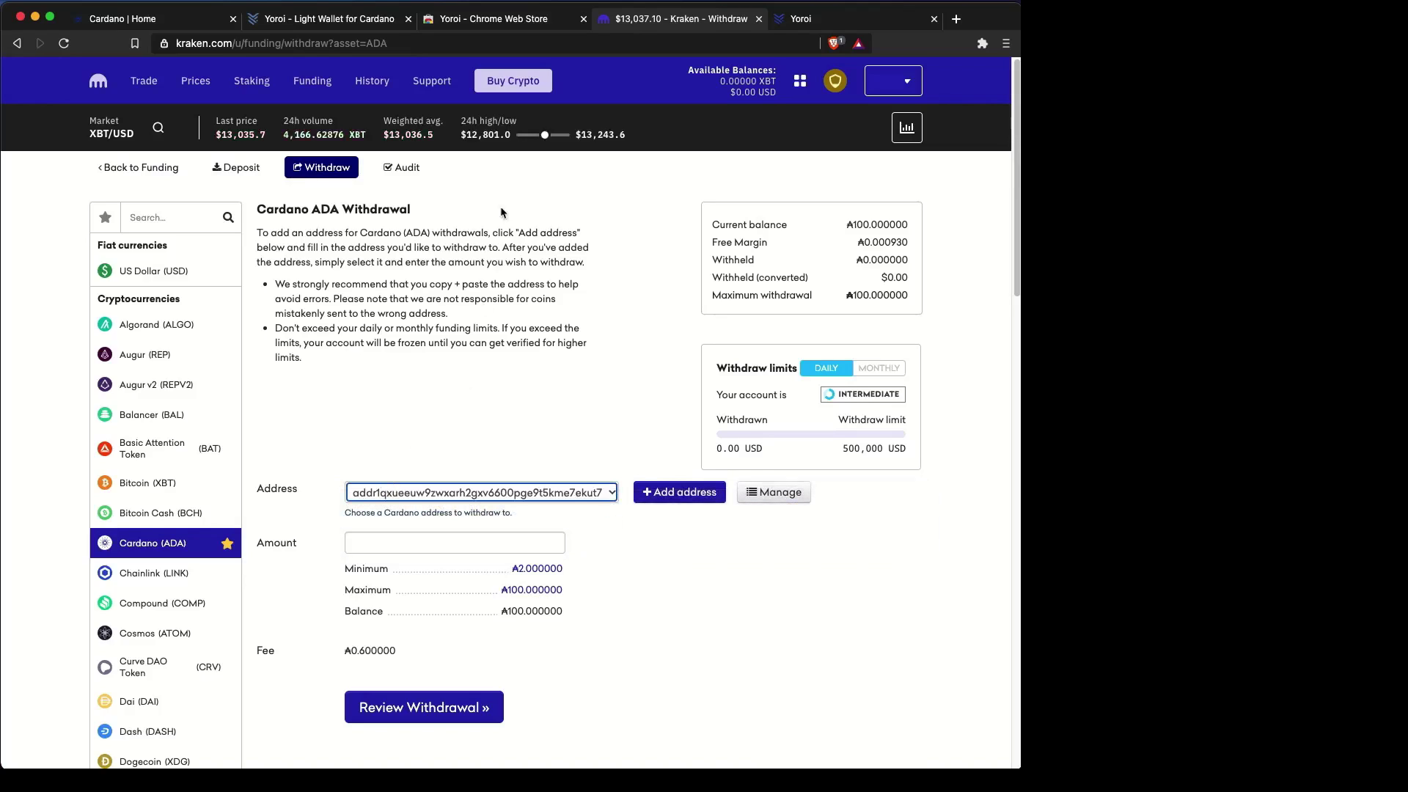
{"action": "left_click", "coordinate": [874, 16]}
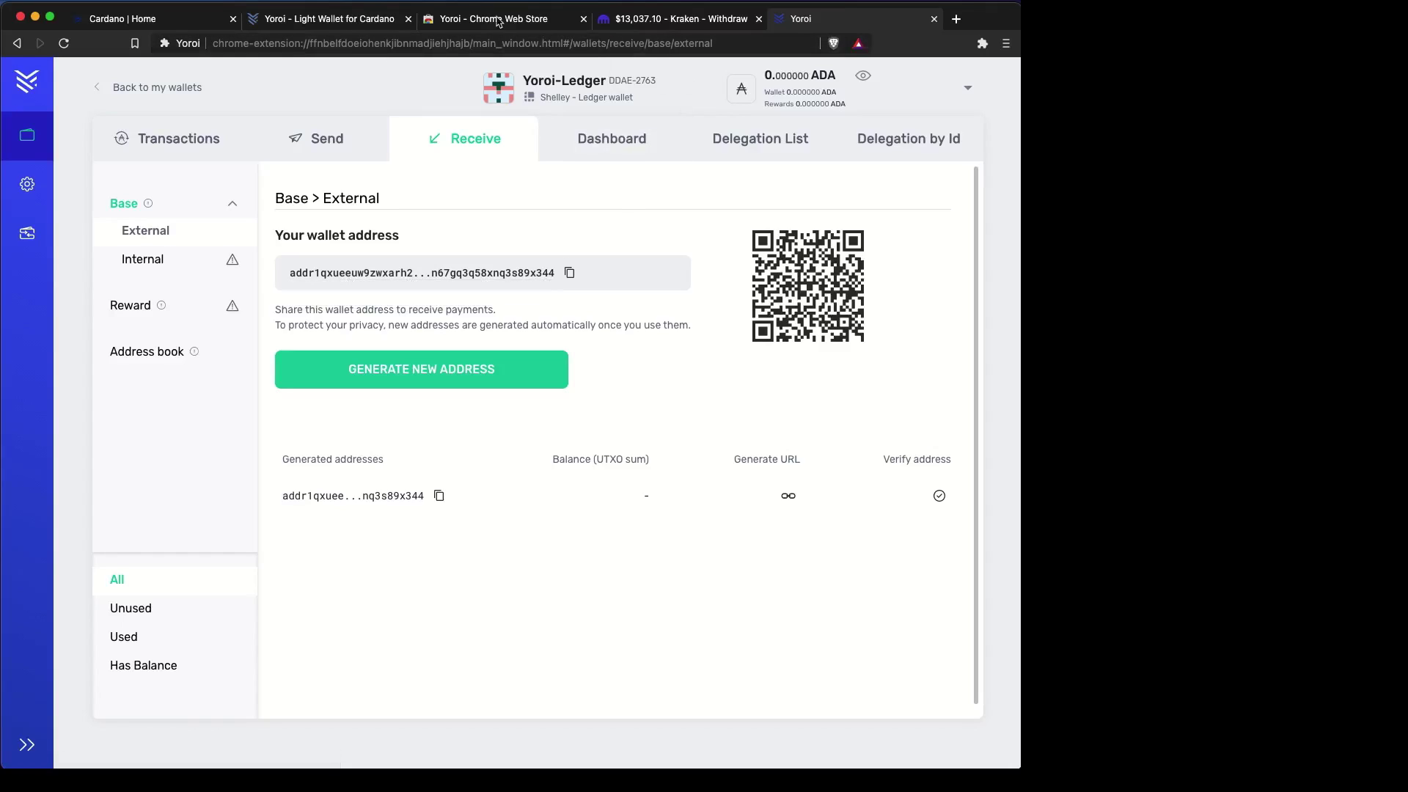
{"action": "left_click", "coordinate": [631, 24]}
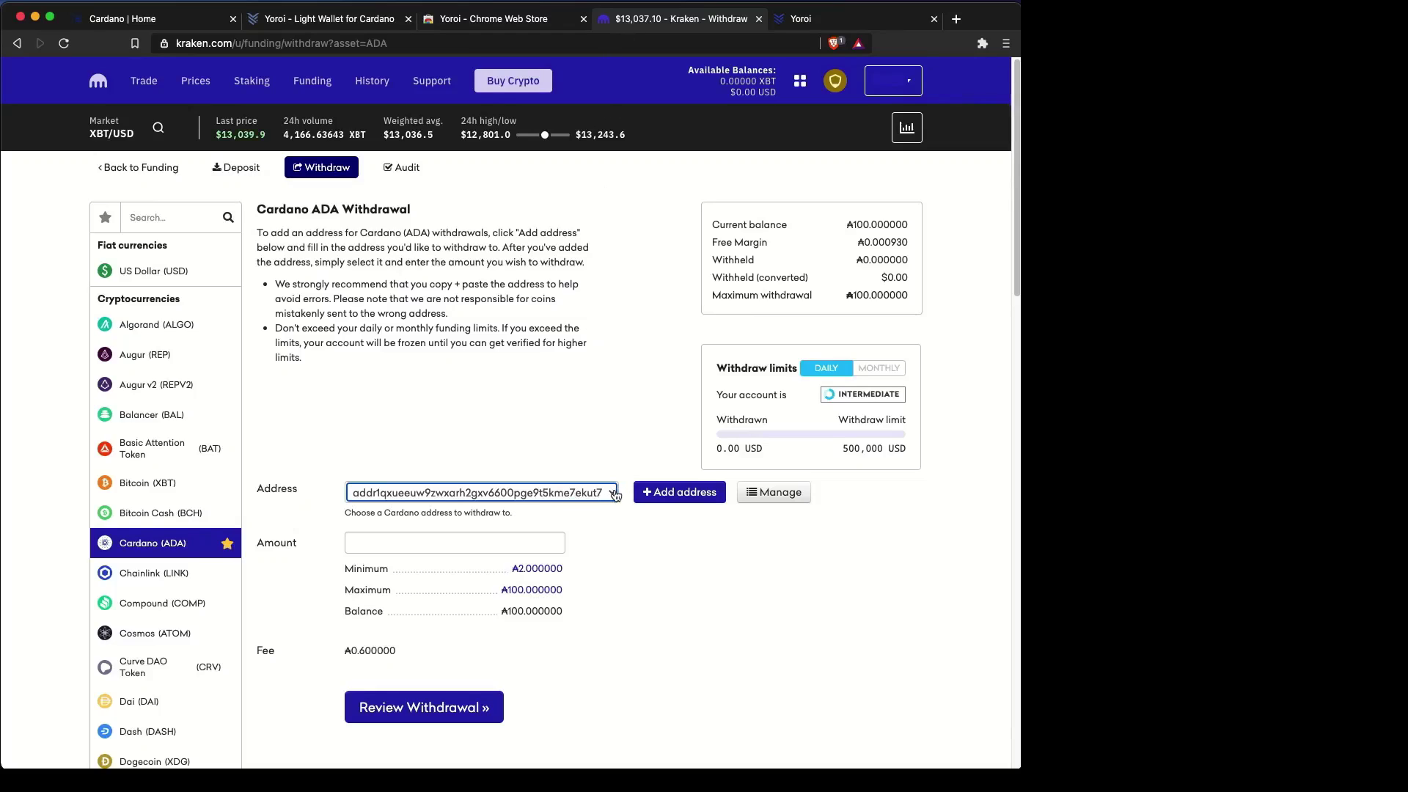
{"action": "left_click", "coordinate": [519, 545]}
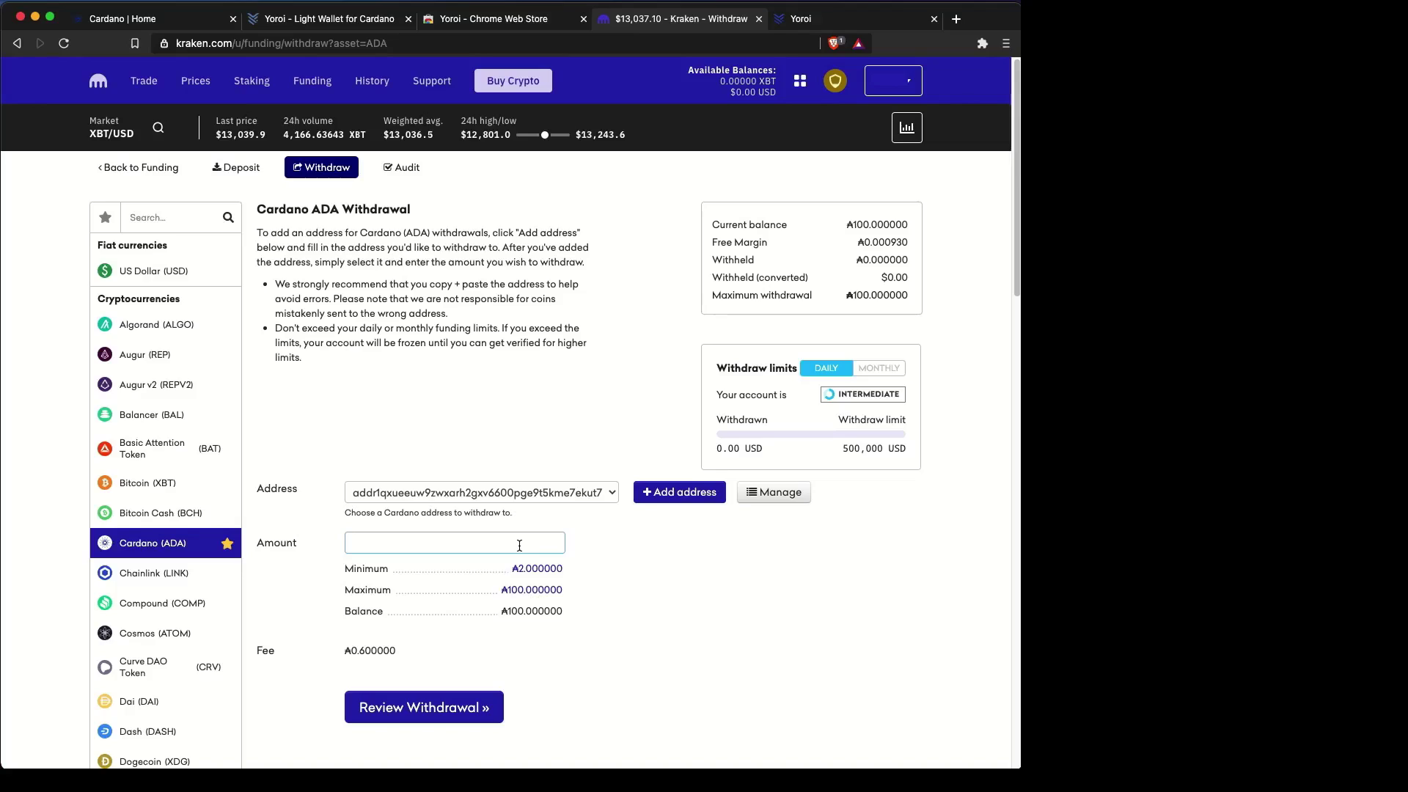
{"action": "type", "text": "100"}
{"action": "left_click", "coordinate": [458, 708]}
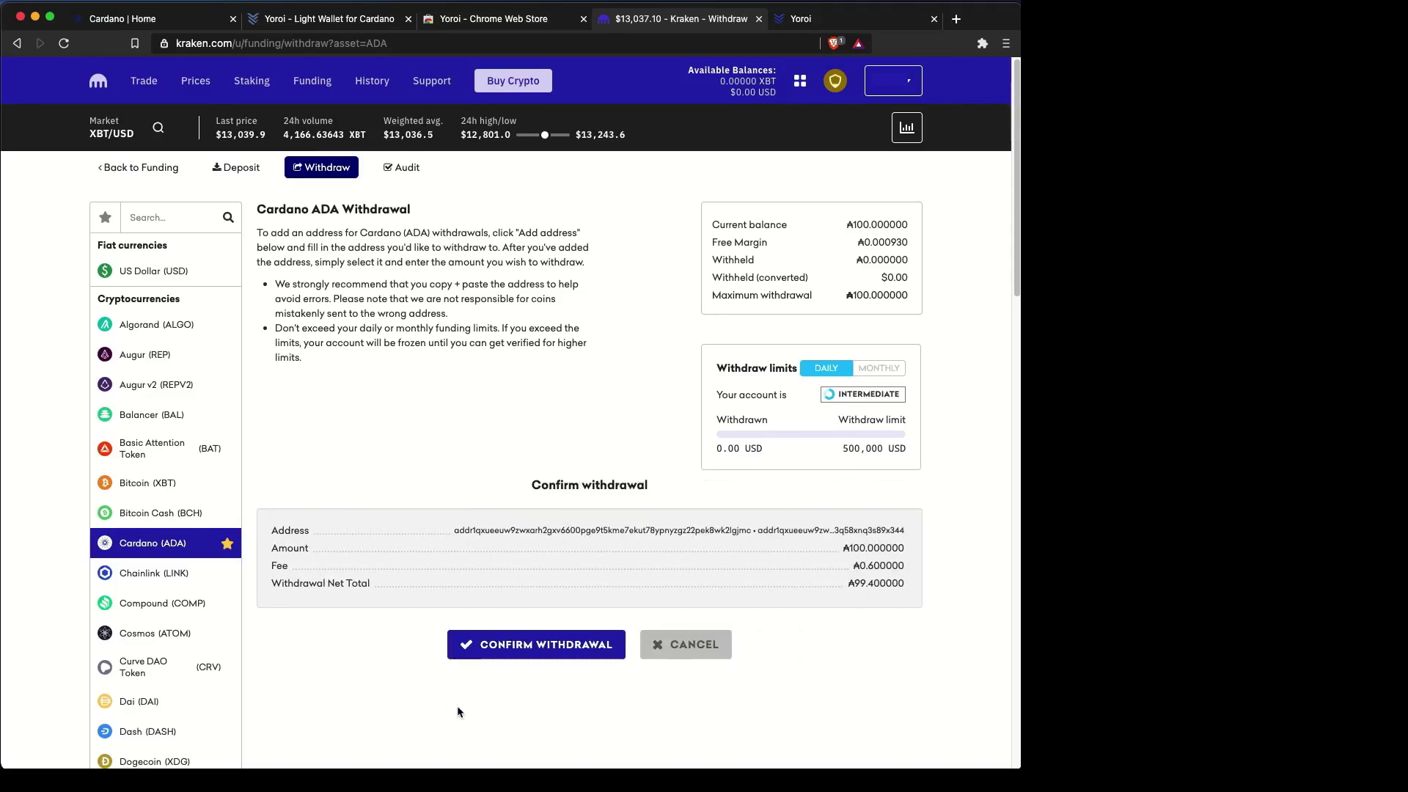
Confirm the Kraken withdrawal and view Yoroi's transactions showing the 99.4 ADA received.
{"action": "left_click", "coordinate": [562, 651]}
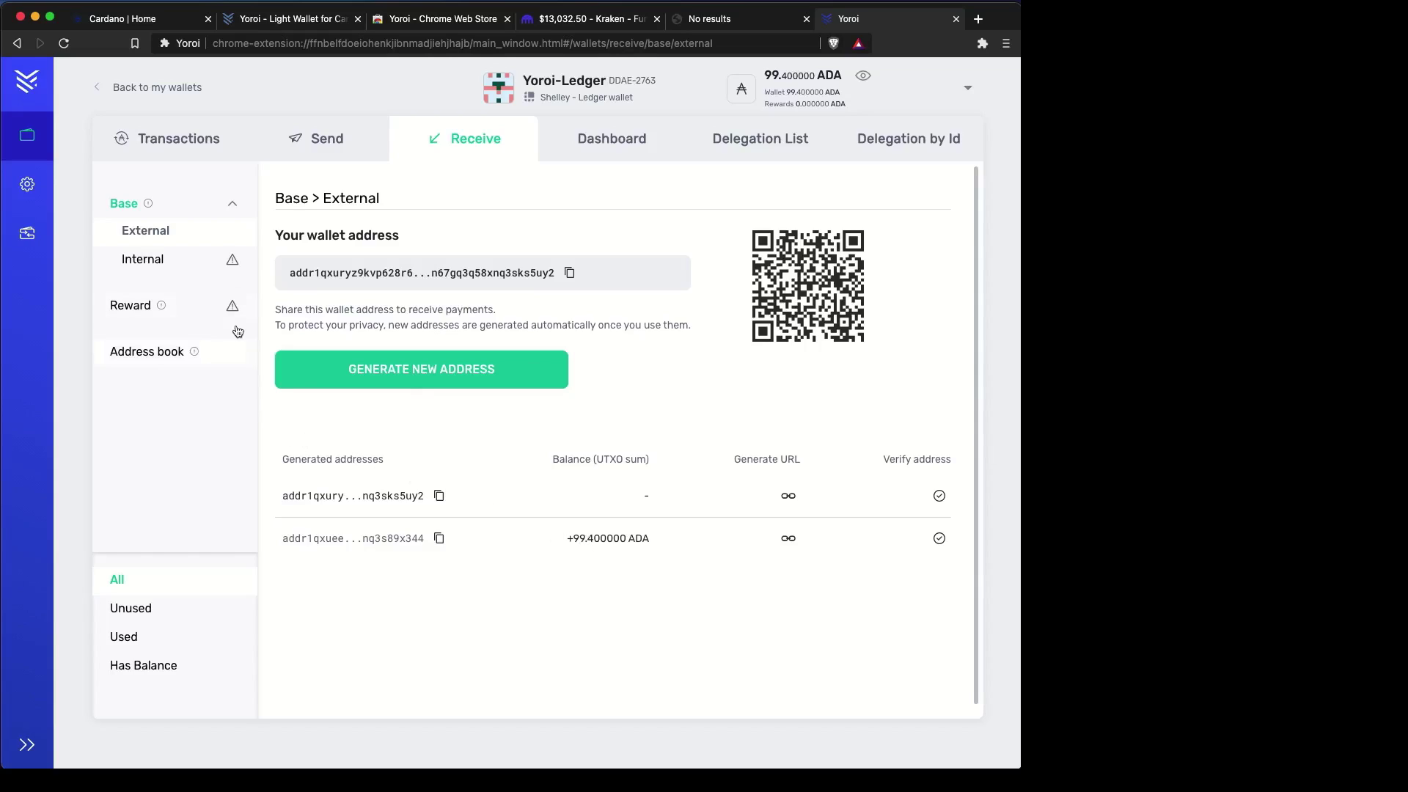
{"action": "left_click", "coordinate": [201, 140]}
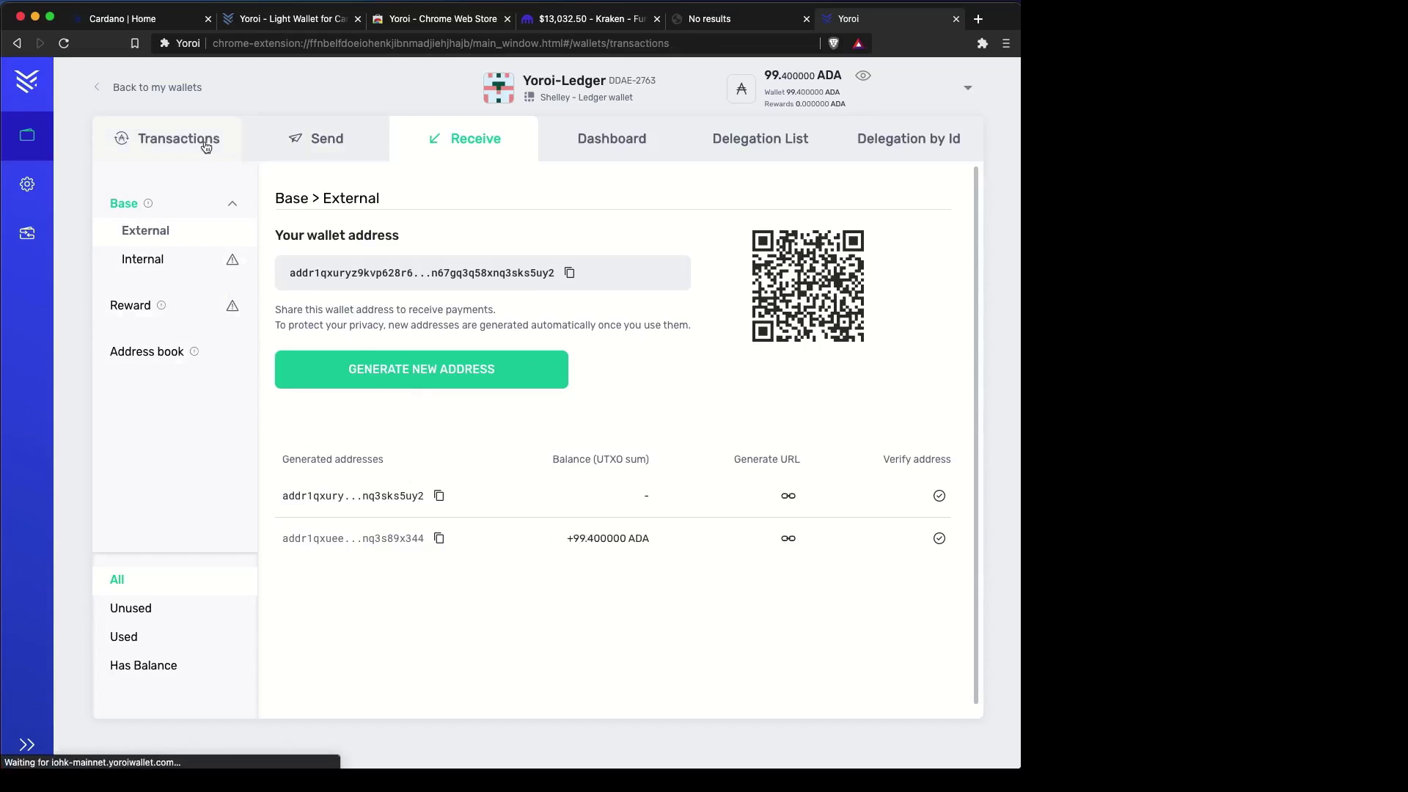